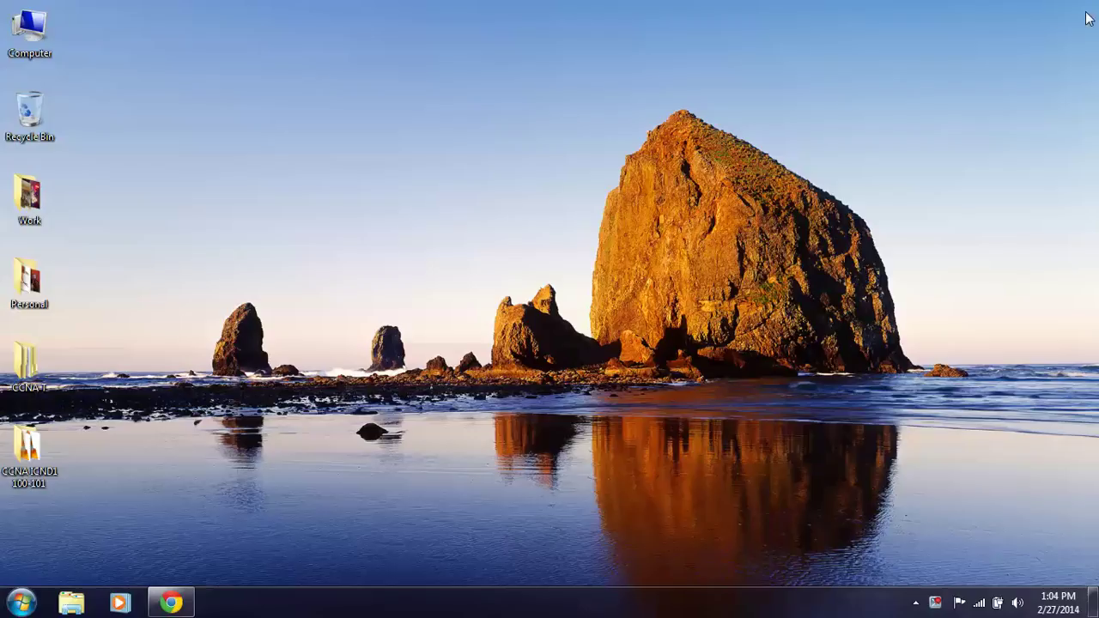
# - Launch Word 2010 from the Start menu, then select the tutorial's introductory paragraphs in Chrome
pyautogui.click(34, 605)
pyautogui.write('wo')
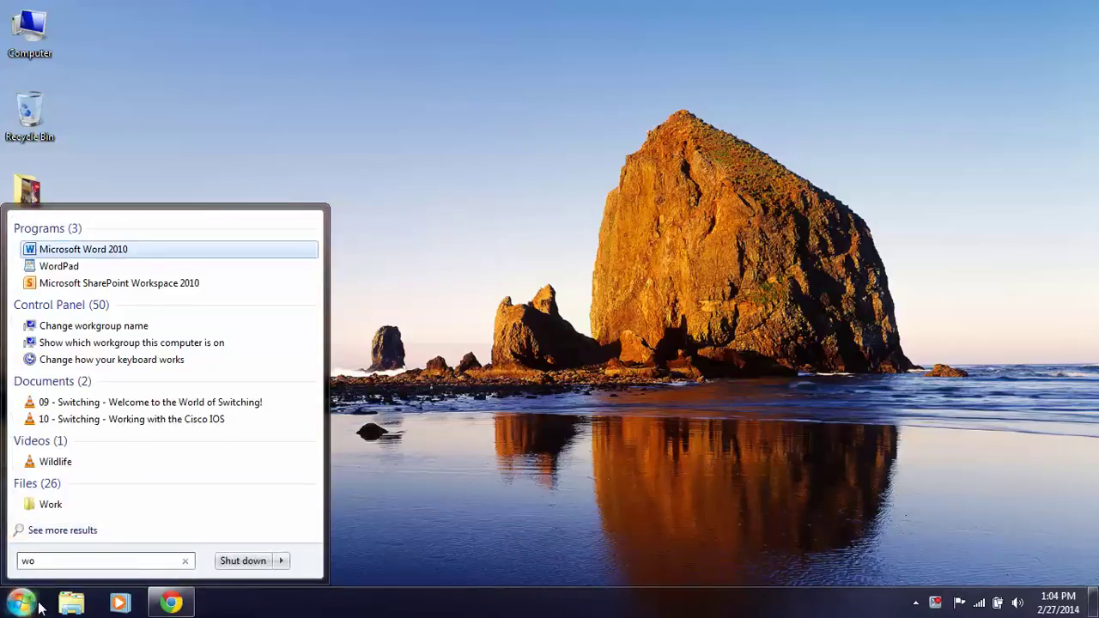
pyautogui.press('Return')
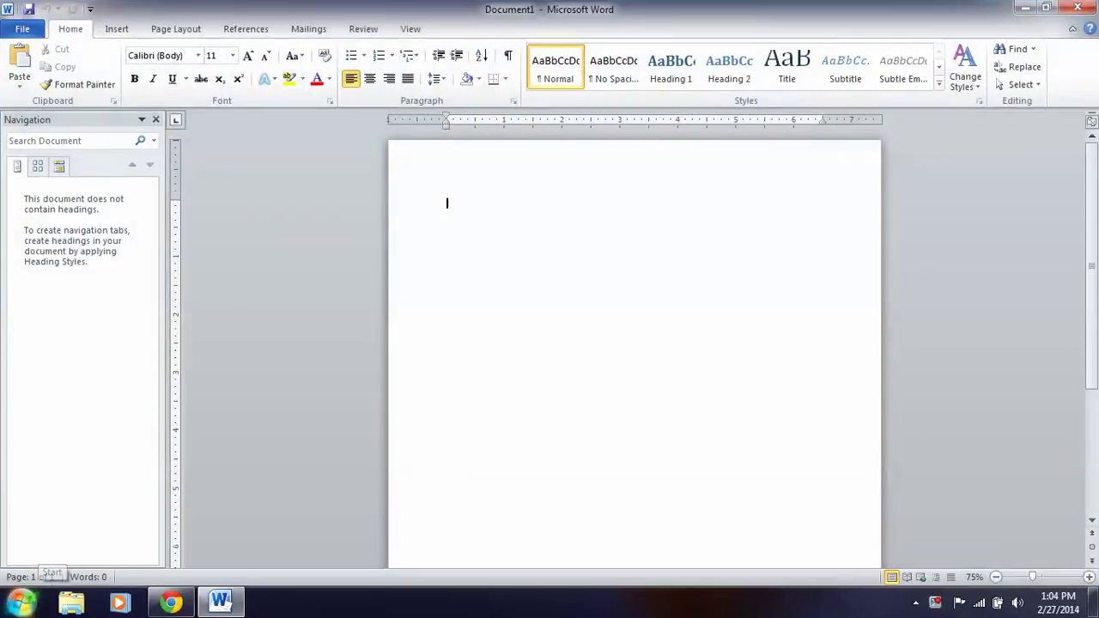
pyautogui.click(172, 604)
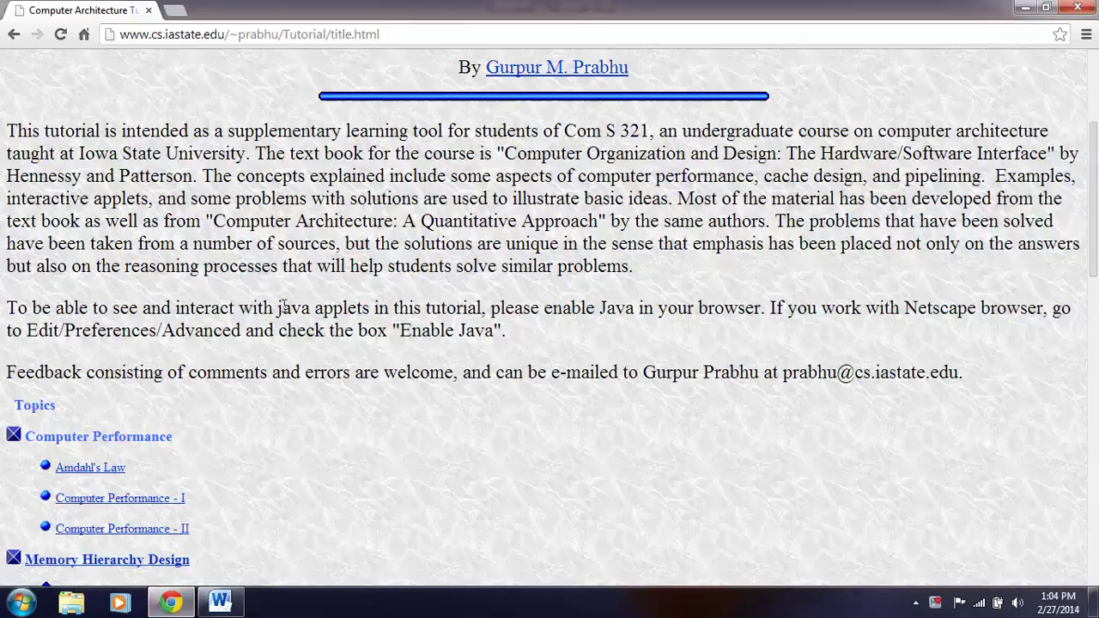
pyautogui.moveTo(968, 378)
pyautogui.mouseDown()
pyautogui.moveTo(5, 205)
pyautogui.moveTo(5, 130)
pyautogui.mouseUp()
pyautogui.hotkey('ctrl', 'c')
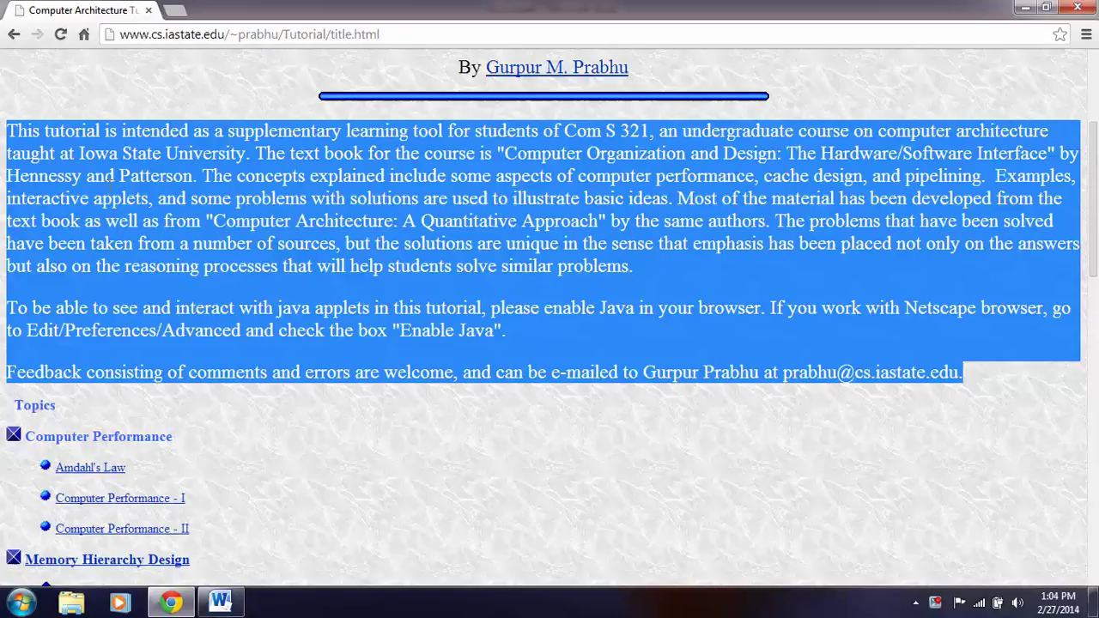
# - Paste the tutorial paragraphs repeatedly into the blank document to reach 15 pages, then return to the top
pyautogui.click(220, 602)
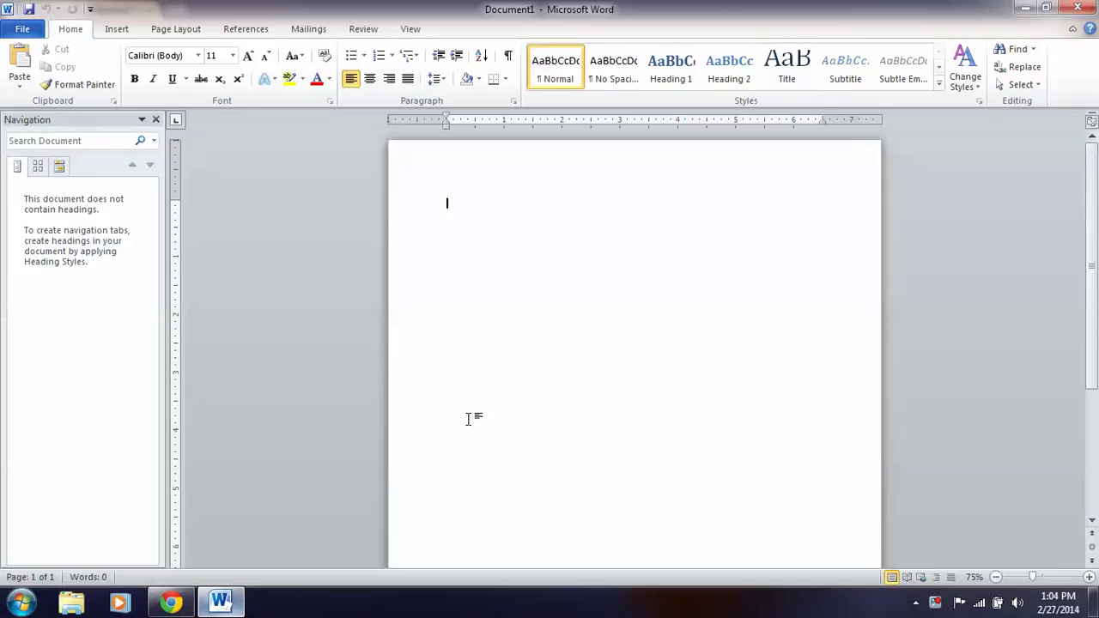
pyautogui.hotkey('ctrl', 'v')
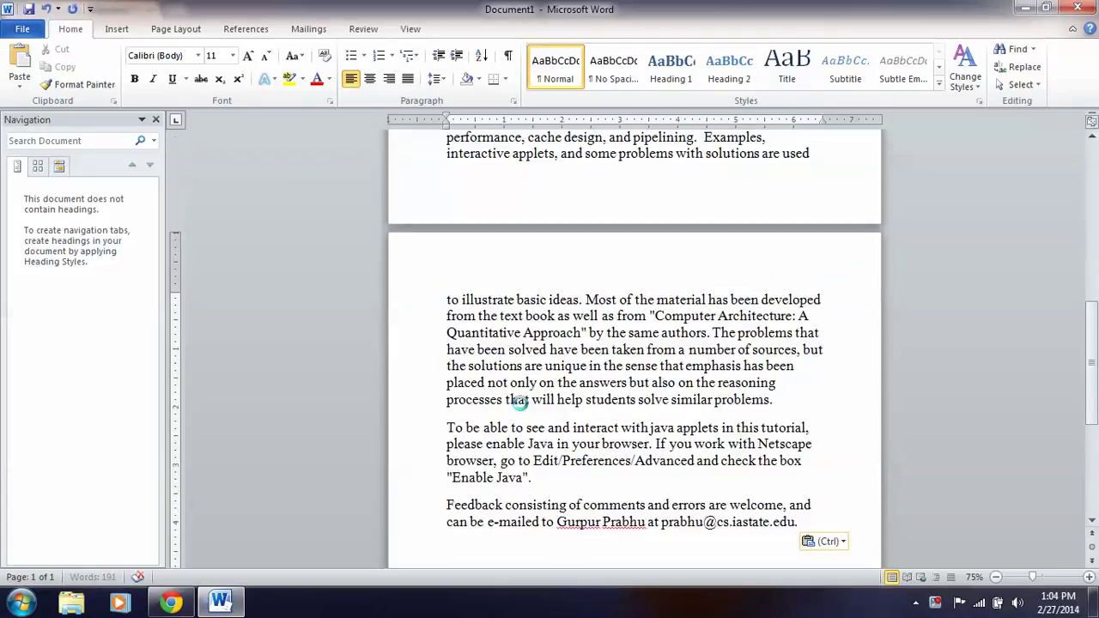
pyautogui.hotkey('ctrl', 'v')
pyautogui.hotkey('ctrl', 'v')
pyautogui.hotkey('ctrl', 'v')
pyautogui.hotkey('ctrl', 'v')
pyautogui.hotkey('ctrl', 'v')
pyautogui.hotkey('ctrl', 'v')
pyautogui.hotkey('ctrl', 'v')
pyautogui.hotkey('ctrl', 'v')
pyautogui.hotkey('ctrl', 'v')
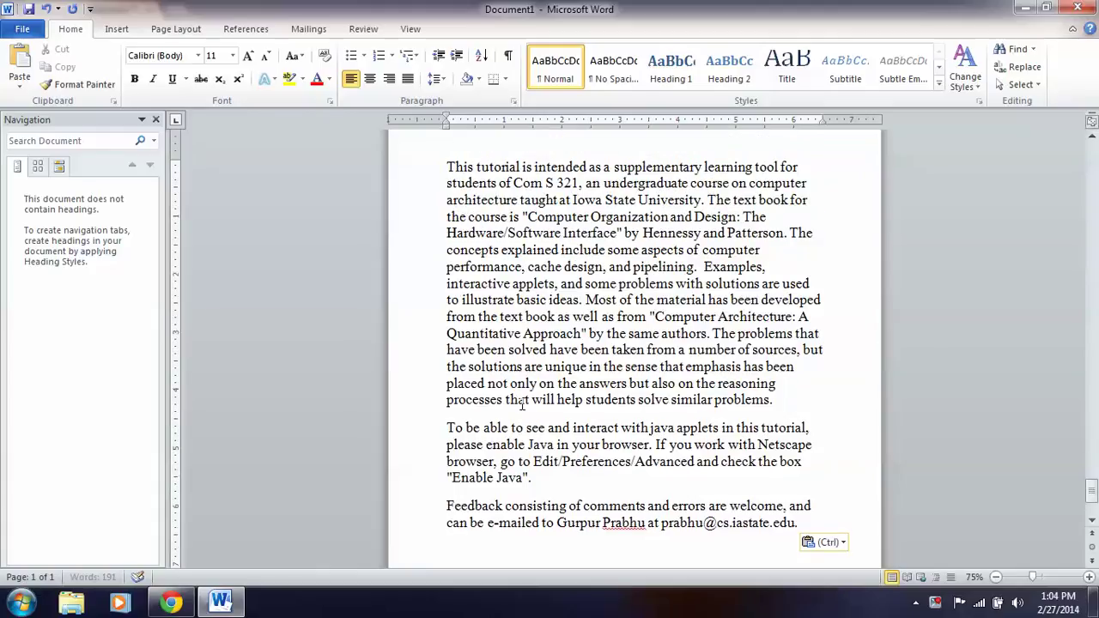
pyautogui.hotkey('ctrl', 'v')
pyautogui.hotkey('ctrl', 'v')
pyautogui.hotkey('ctrl', 'v')
pyautogui.hotkey('ctrl', 'v')
pyautogui.hotkey('ctrl', 'v')
pyautogui.hotkey('ctrl', 'v')
pyautogui.hotkey('ctrl', 'v')
pyautogui.hotkey('ctrl', 'v')
pyautogui.hotkey('ctrl', 'v')
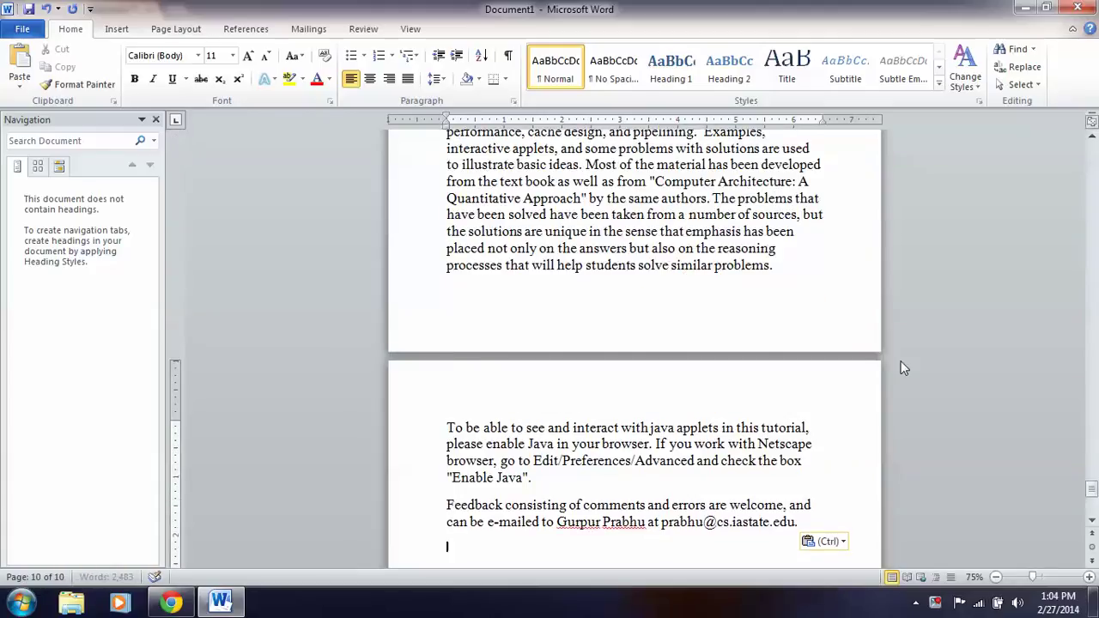
pyautogui.moveTo(1091, 490); pyautogui.dragTo(1092, 146)
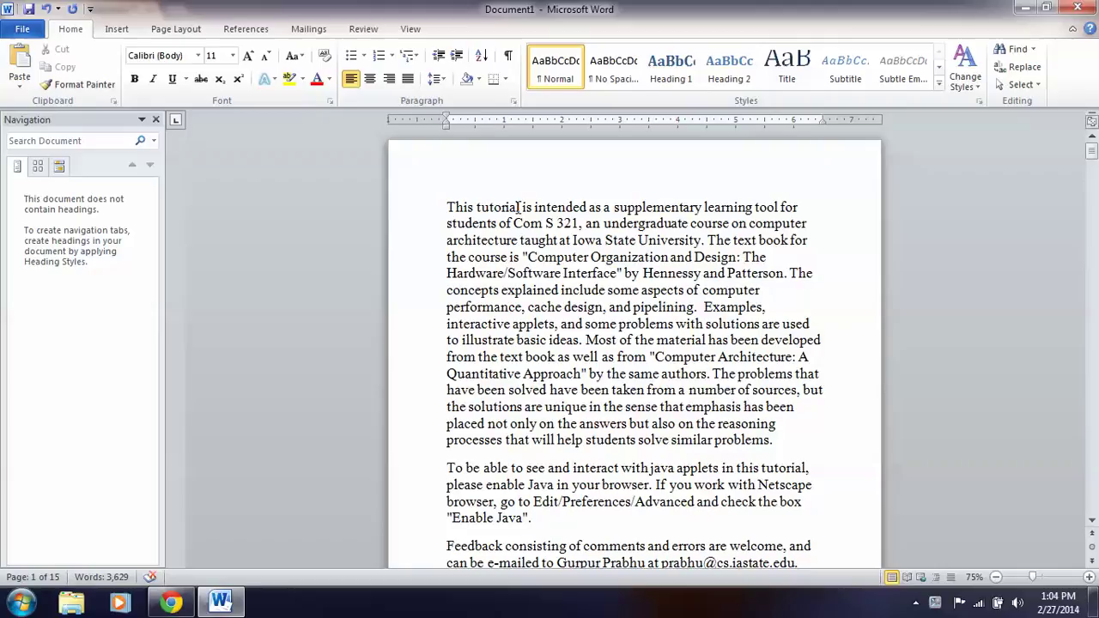
# - Copy 'This tutorial' and paste it as a new first line above the body text
pyautogui.moveTo(448, 207); pyautogui.dragTo(512, 208)
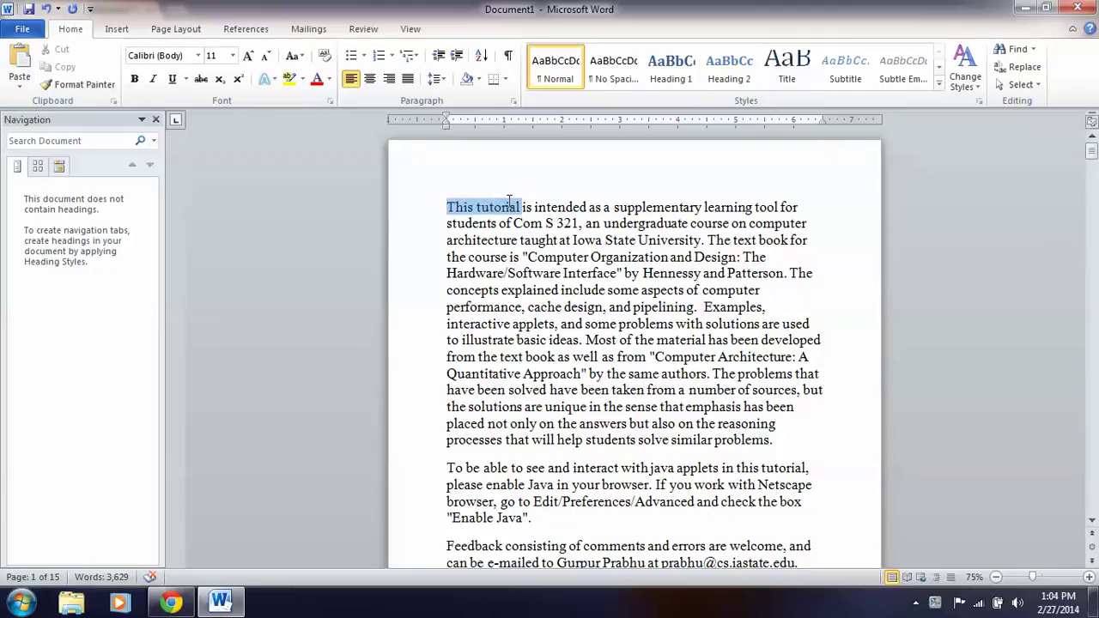
pyautogui.click(446, 207)
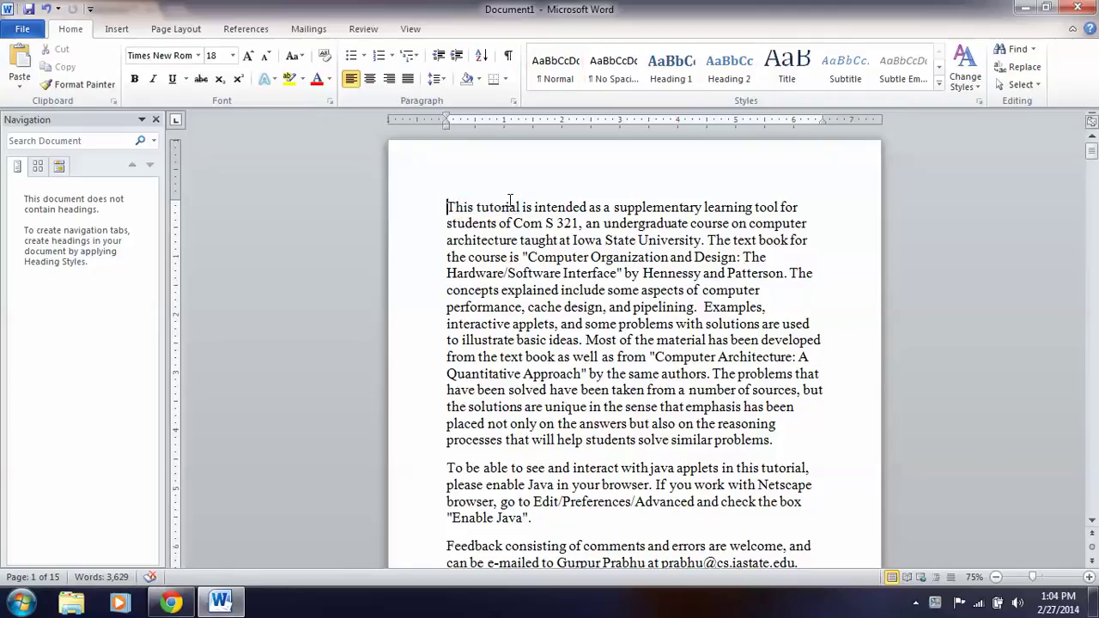
pyautogui.press('Return')
pyautogui.press('Return')
pyautogui.press('Up')
pyautogui.press('Up')
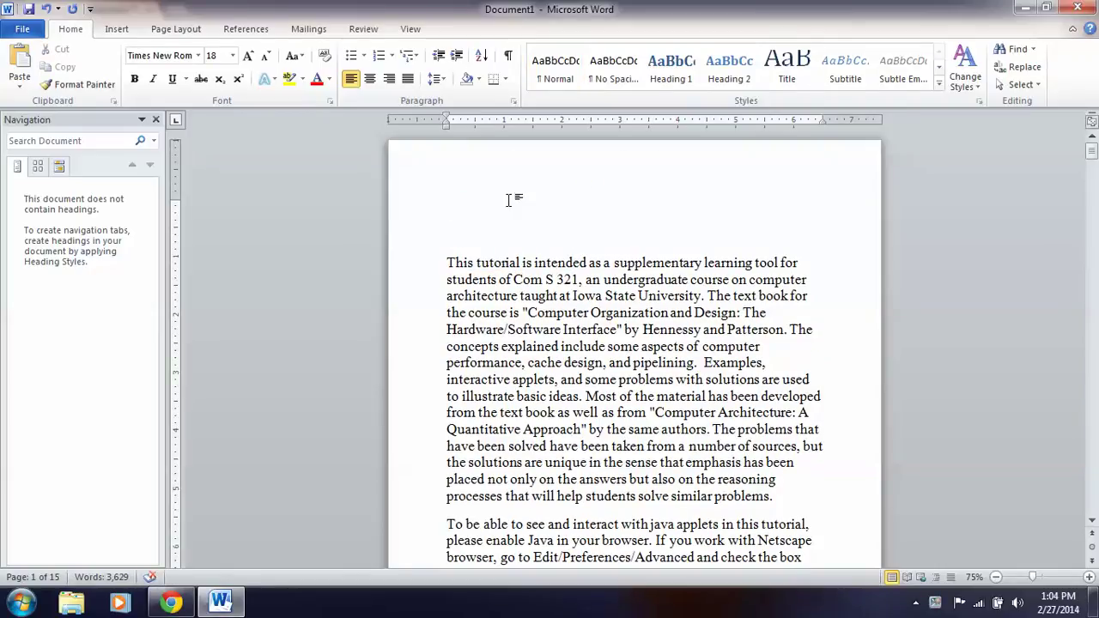
pyautogui.write('This tutorial')
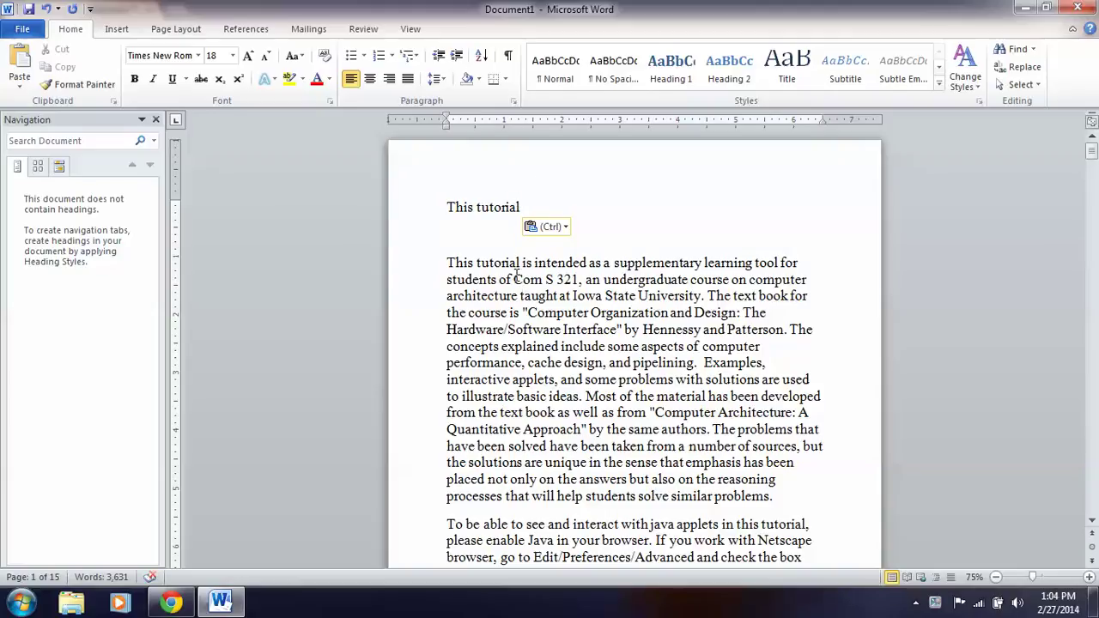
# - Apply the Heading 1 style to the 'This tutorial' line
pyautogui.moveTo(525, 206); pyautogui.dragTo(466, 200)
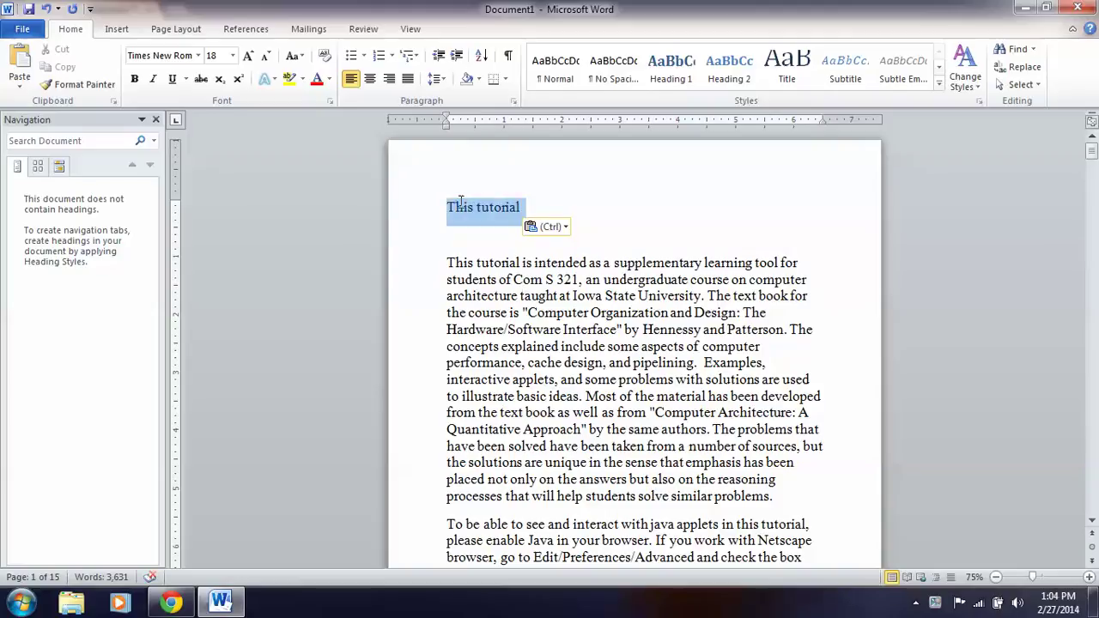
pyautogui.click(672, 75)
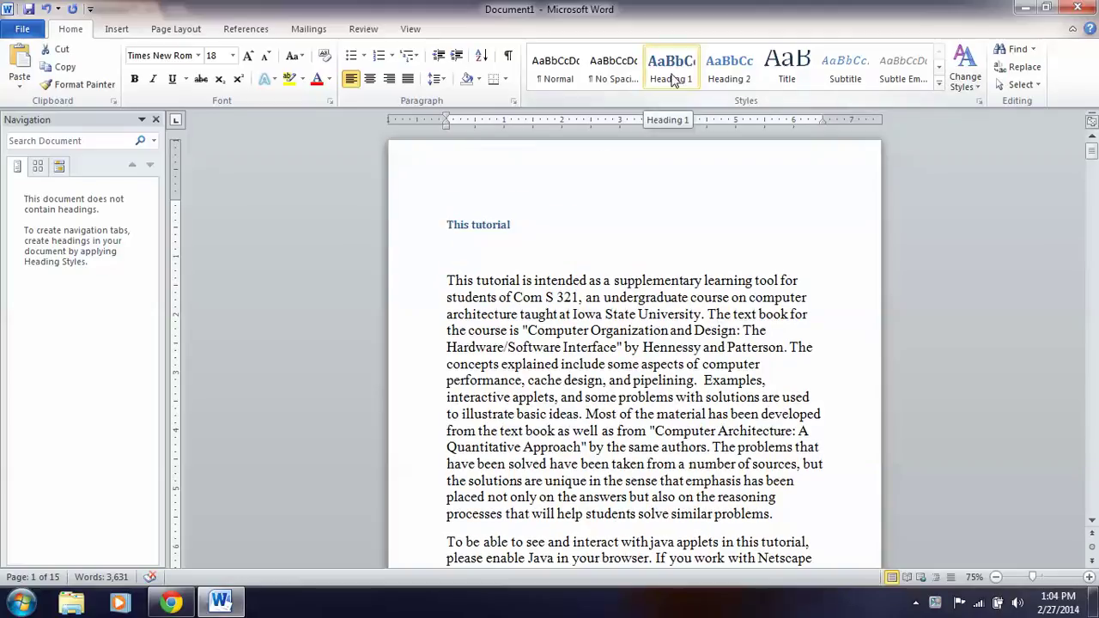
pyautogui.click(672, 77)
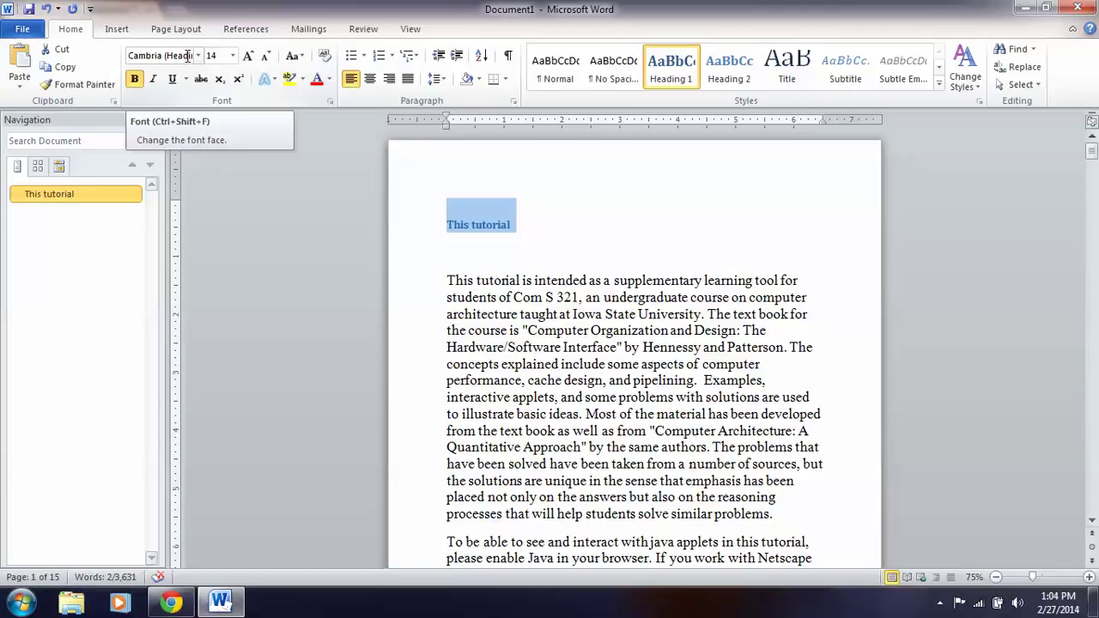
# - Set the 'This tutorial' heading to 45-point Algerian
pyautogui.click(188, 55)
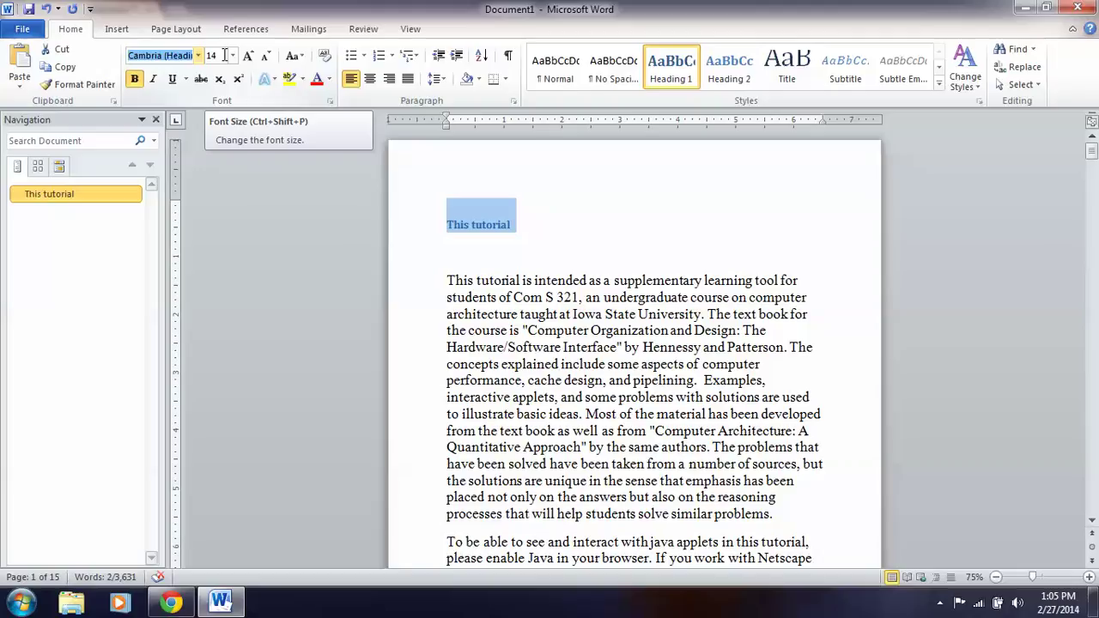
pyautogui.click(224, 55)
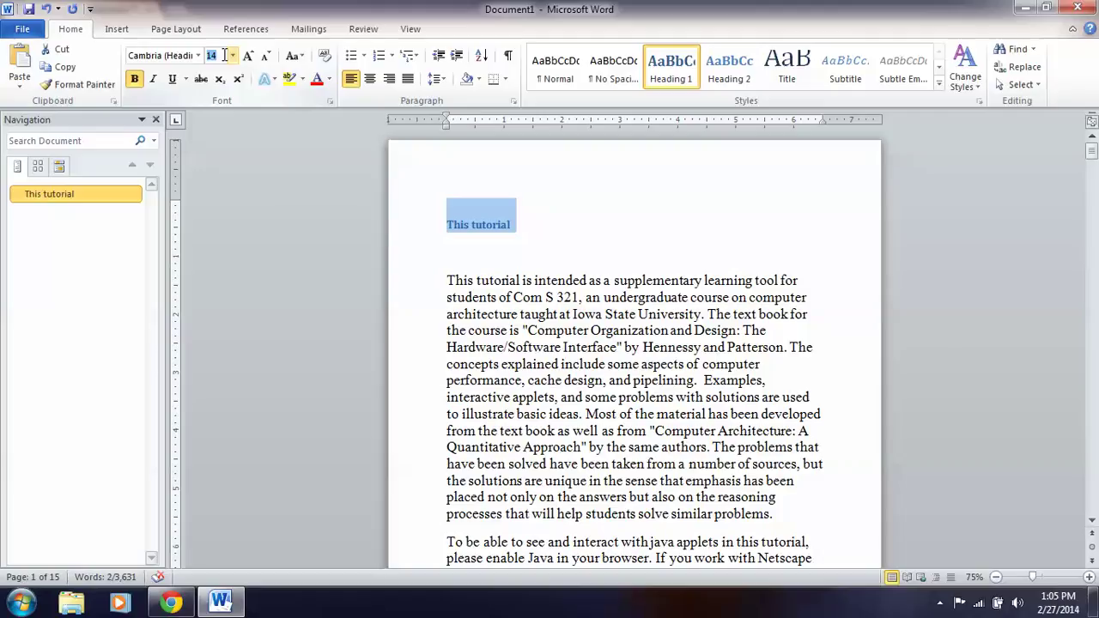
pyautogui.write('4')
pyautogui.press('Return')
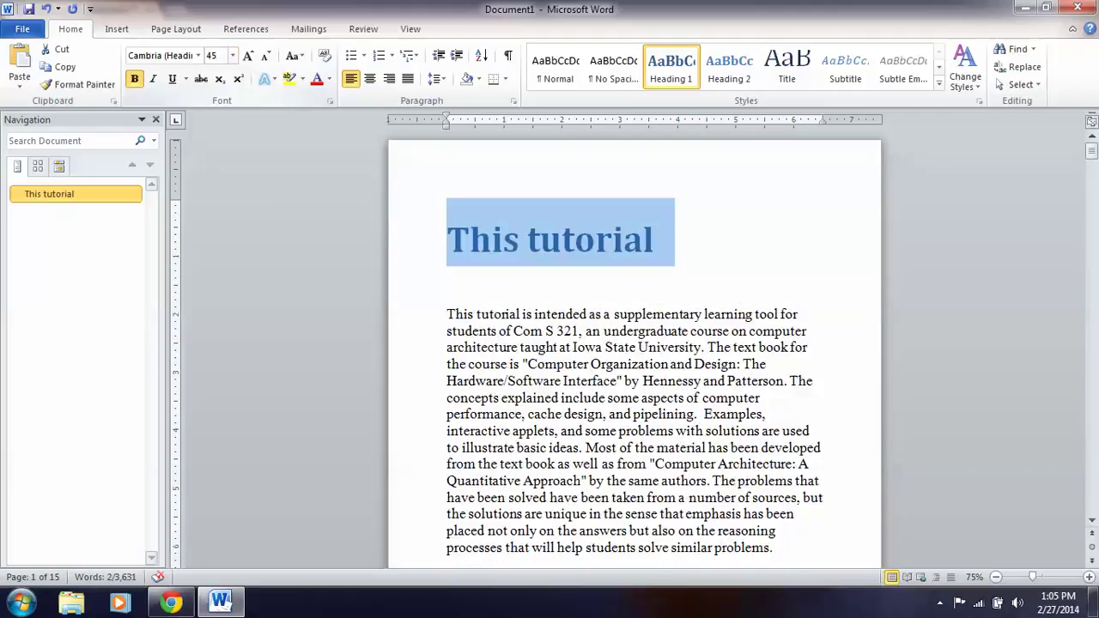
pyautogui.click(200, 57)
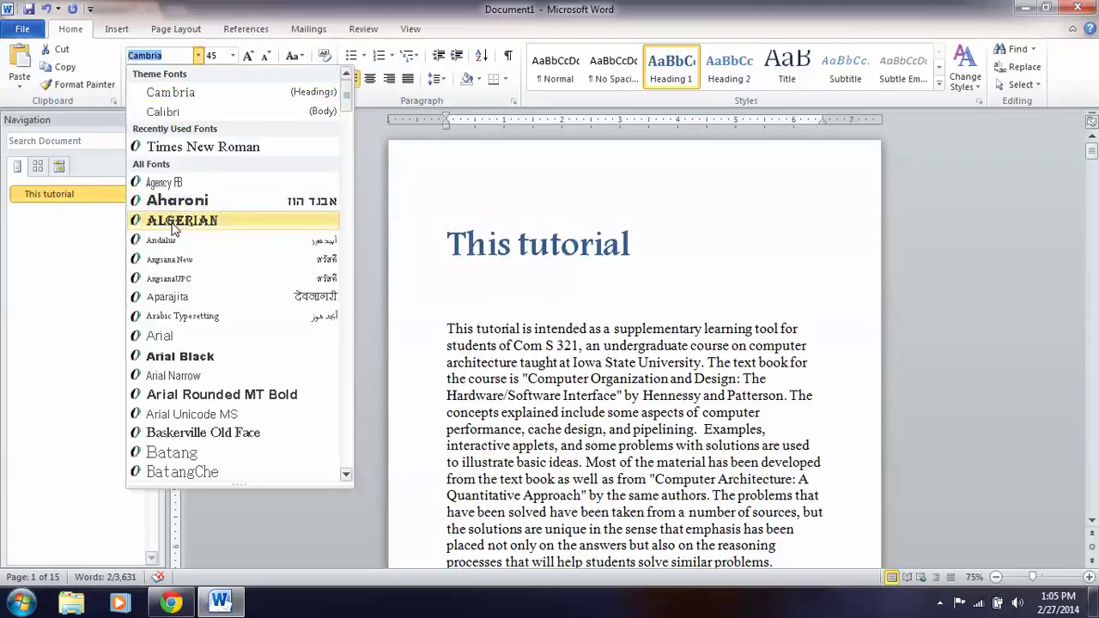
pyautogui.click(175, 221)
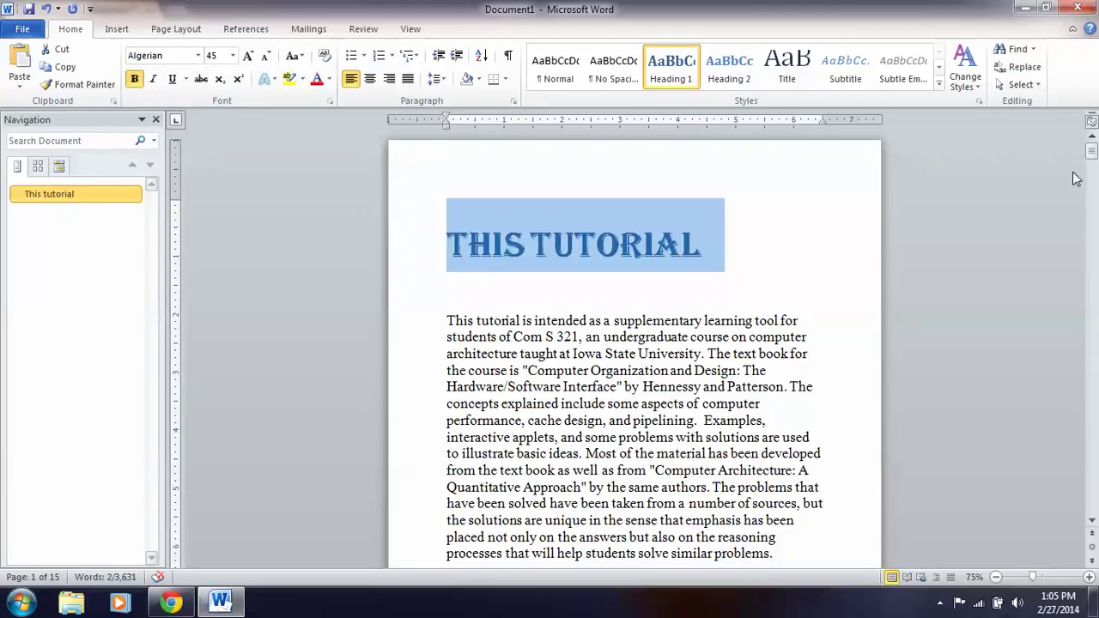
pyautogui.moveTo(1092, 152); pyautogui.dragTo(1093, 251)
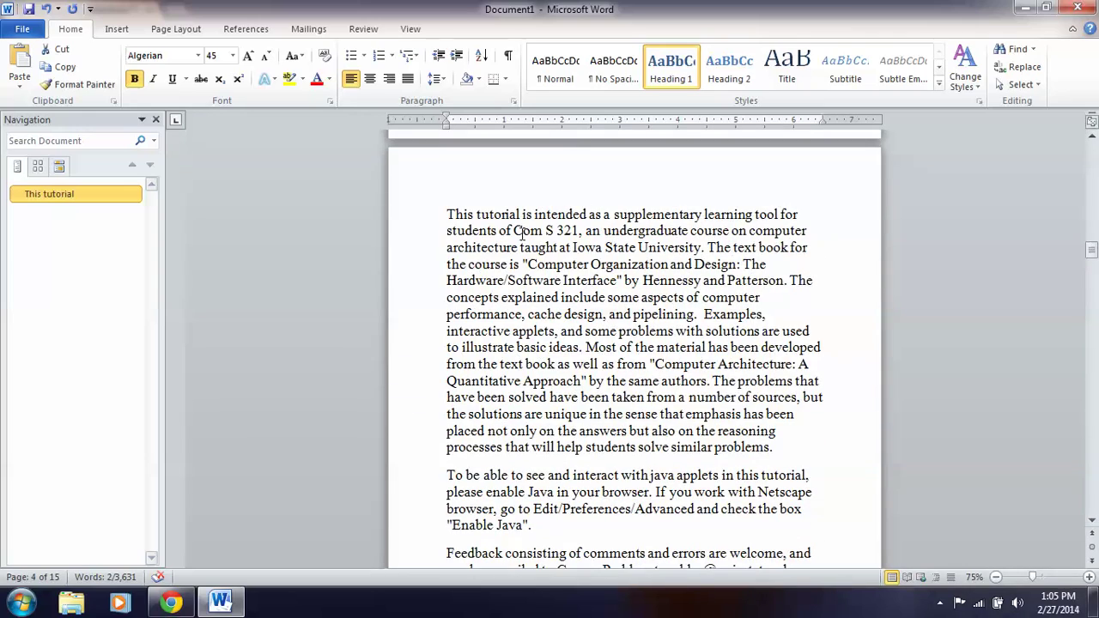
# - Copy 'Com S 321' and paste it as a new line above a later tutorial paragraph
pyautogui.moveTo(515, 230)
pyautogui.mouseDown()
pyautogui.moveTo(578, 232)
pyautogui.moveTo(569, 238)
pyautogui.mouseUp()
pyautogui.hotkey('ctrl', 'c')
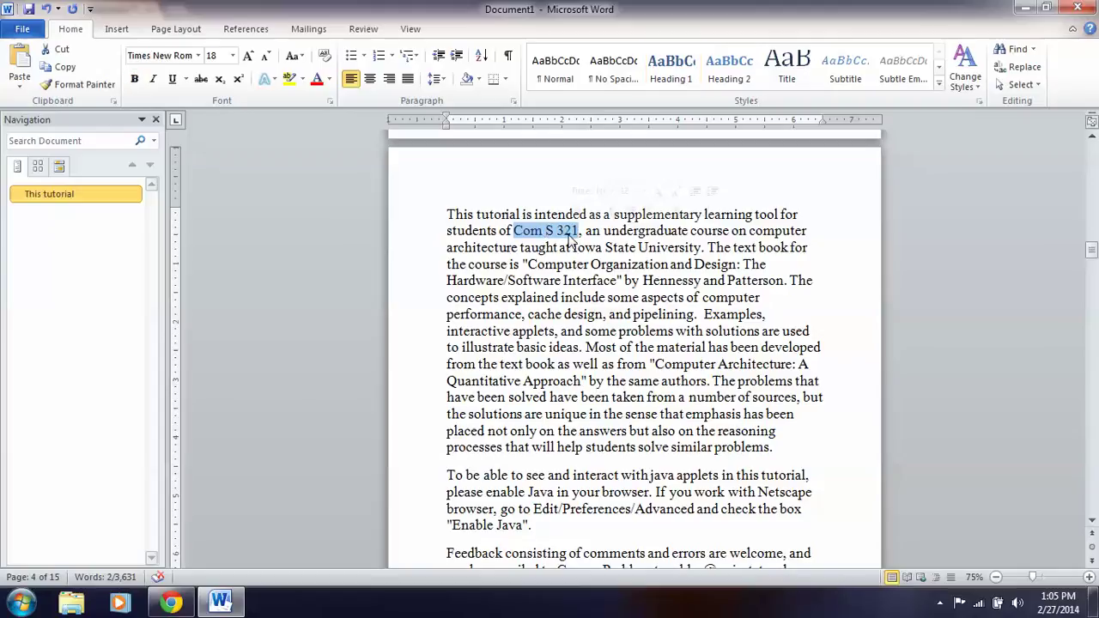
pyautogui.click(450, 214)
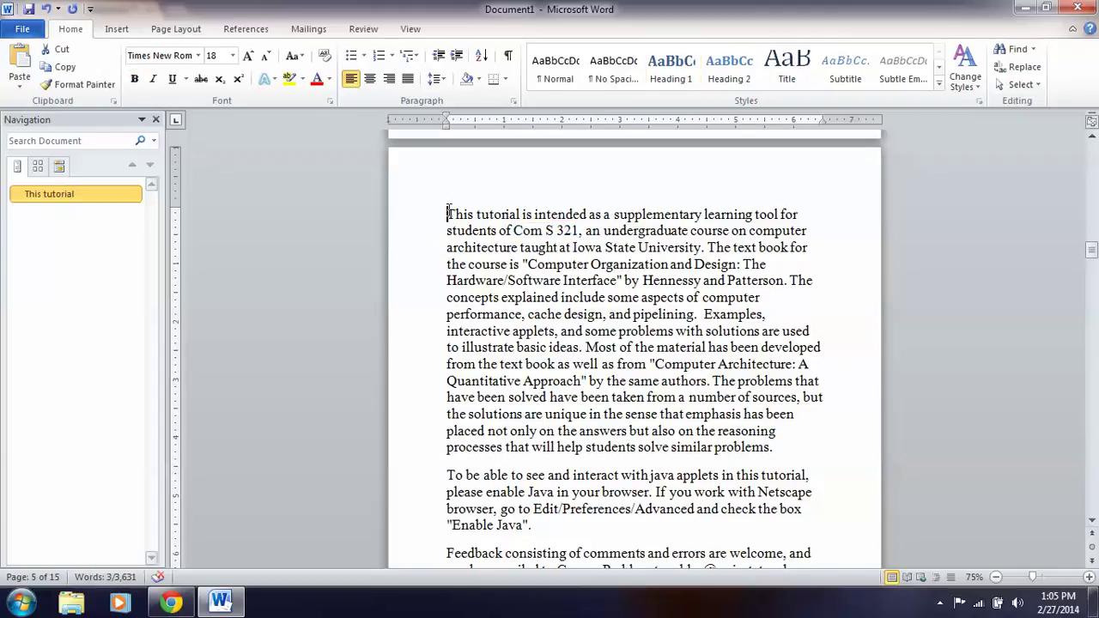
pyautogui.press('Return')
pyautogui.press('Return')
pyautogui.press('Up')
pyautogui.press('Up')
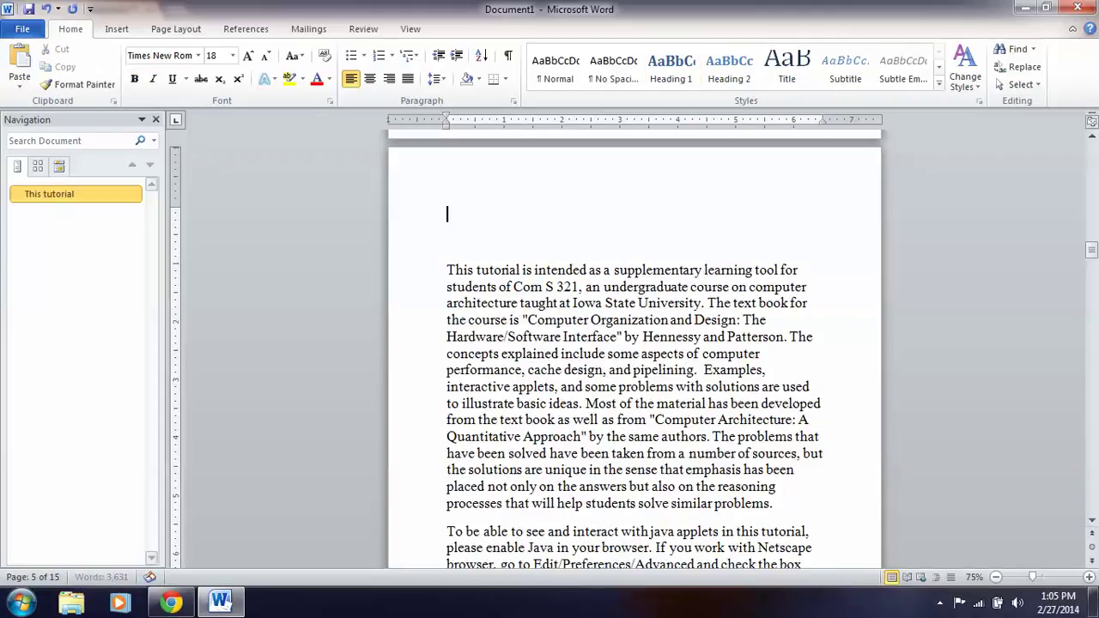
pyautogui.hotkey('ctrl', 'v')
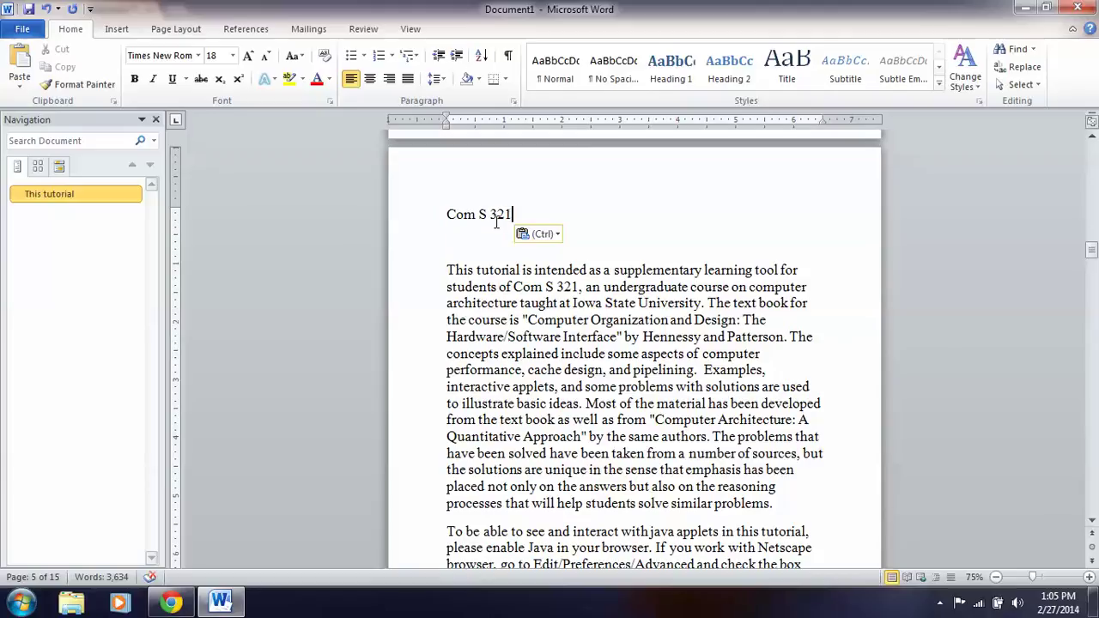
pyautogui.moveTo(517, 213); pyautogui.dragTo(447, 210)
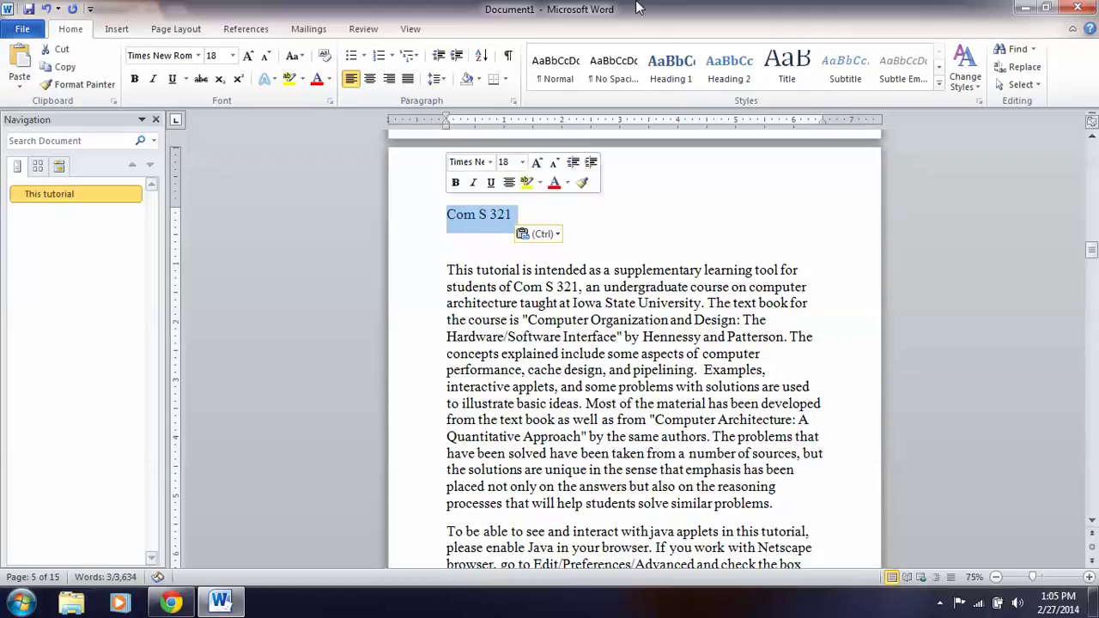
# - Make 'Com S 321' a centered Heading 2 in 15-point Arial Black
pyautogui.click(725, 79)
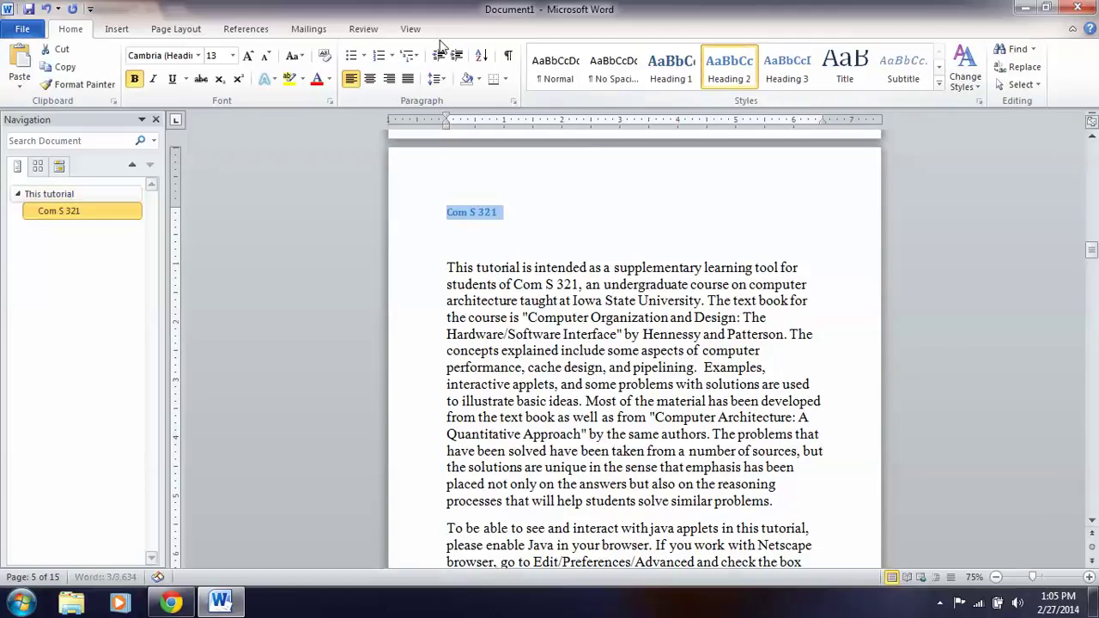
pyautogui.click(212, 57)
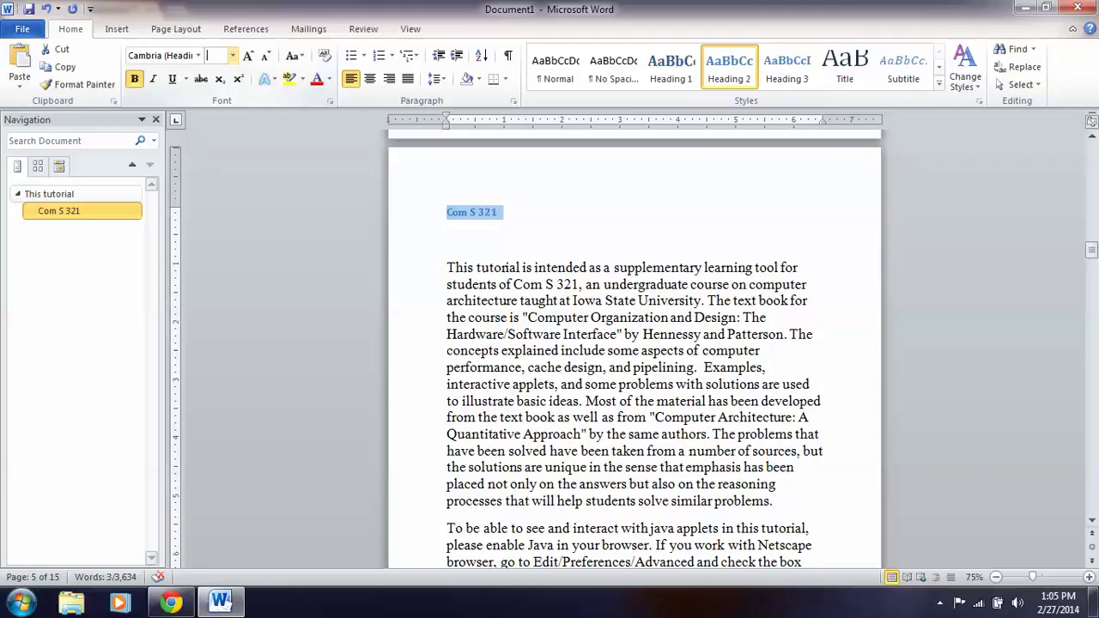
pyautogui.write('15')
pyautogui.press('Return')
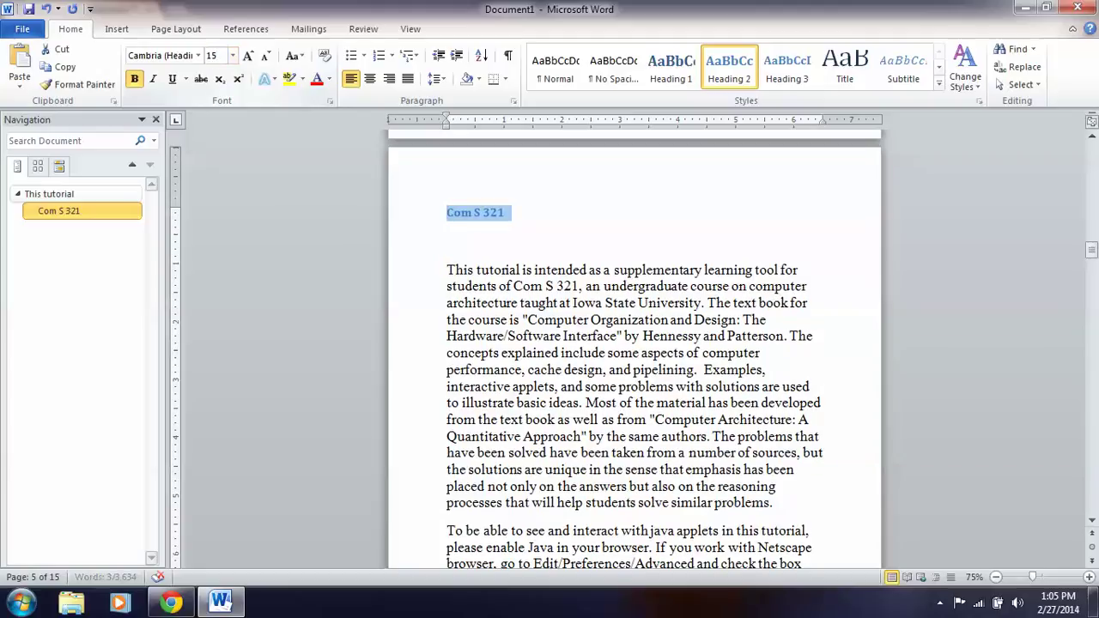
pyautogui.click(197, 56)
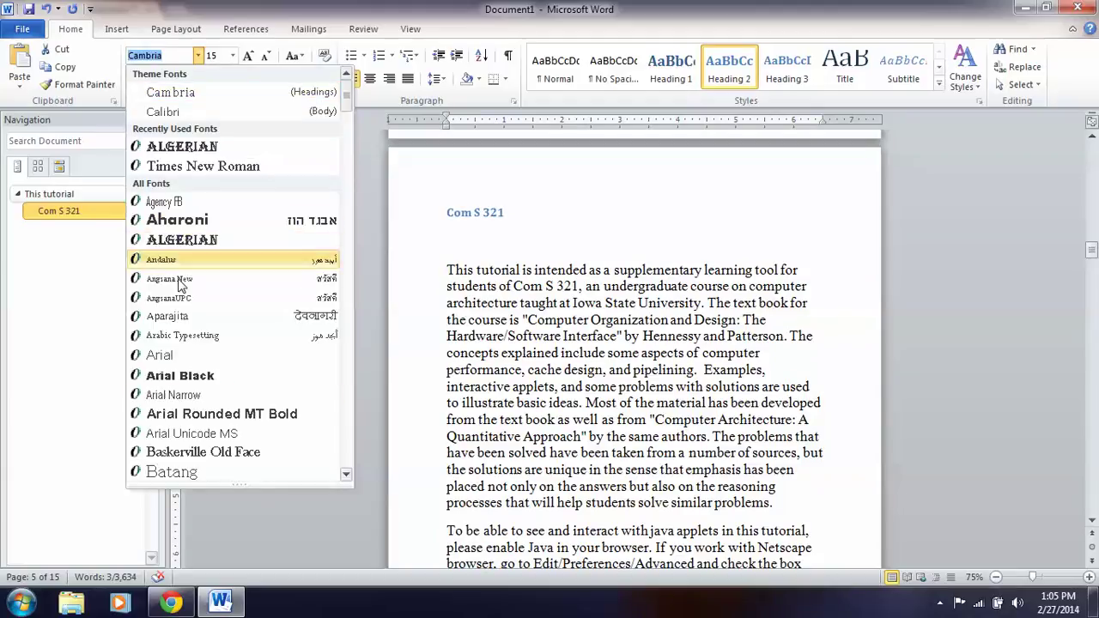
pyautogui.click(177, 380)
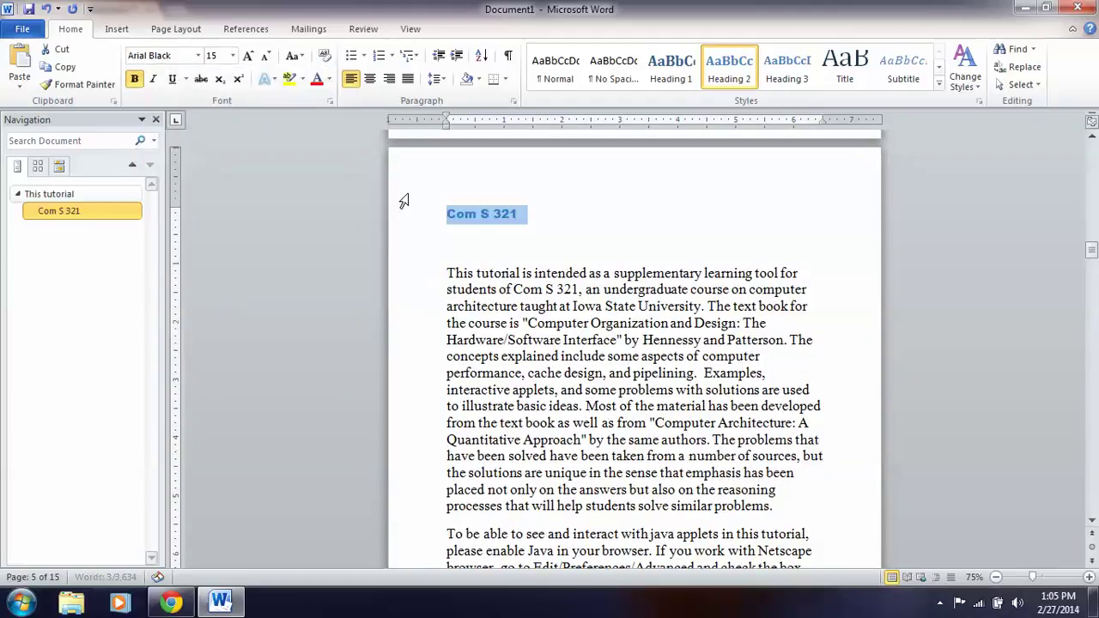
pyautogui.click(369, 78)
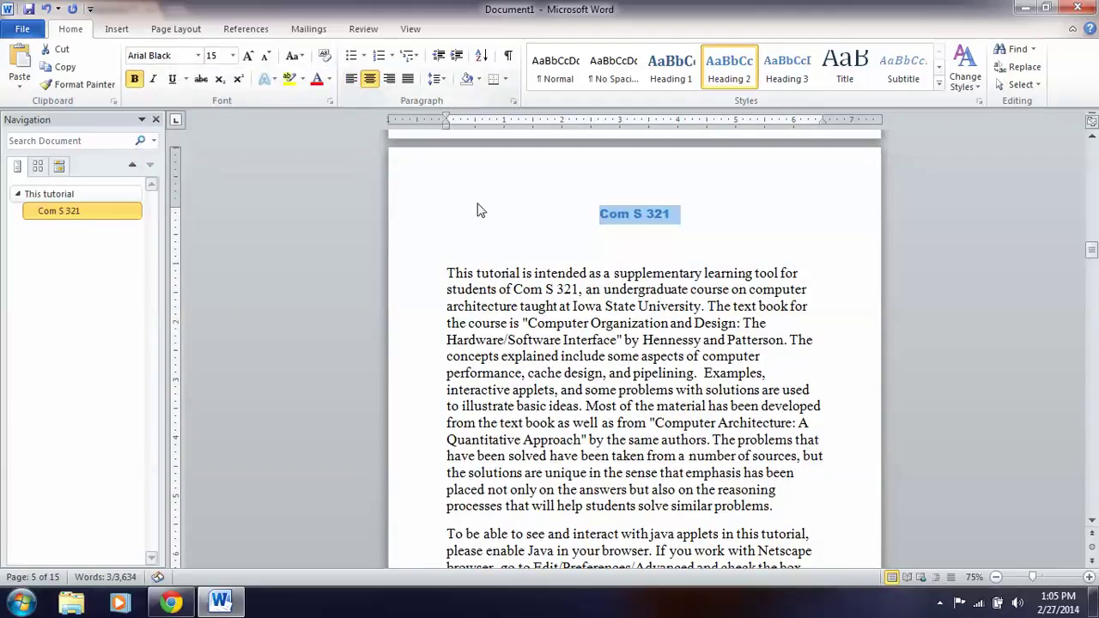
pyautogui.click(556, 373)
pyautogui.scroll(-2, 555, 378)
pyautogui.scroll(-6, 556, 379)
pyautogui.doubleClick(555, 379)
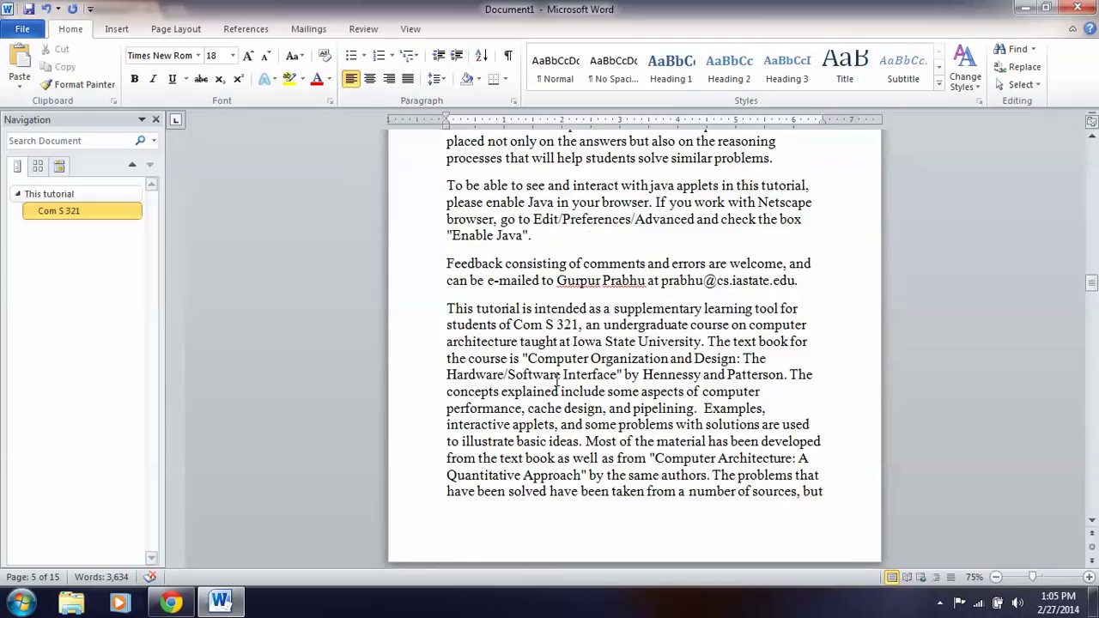
pyautogui.scroll(-5, 556, 378)
pyautogui.scroll(-3, 555, 379)
pyautogui.scroll(-4, 556, 379)
pyautogui.scroll(-7, 555, 378)
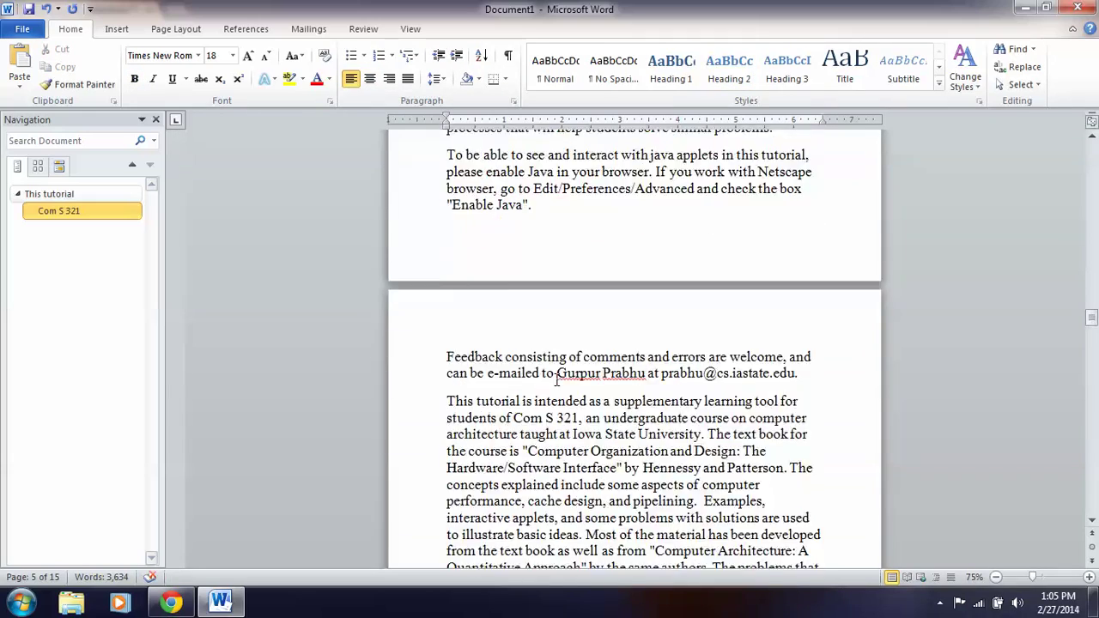
pyautogui.scroll(-3, 556, 378)
pyautogui.scroll(-4, 555, 378)
pyautogui.scroll(-3, 556, 378)
pyautogui.doubleClick(556, 378)
pyautogui.scroll(-2, 556, 380)
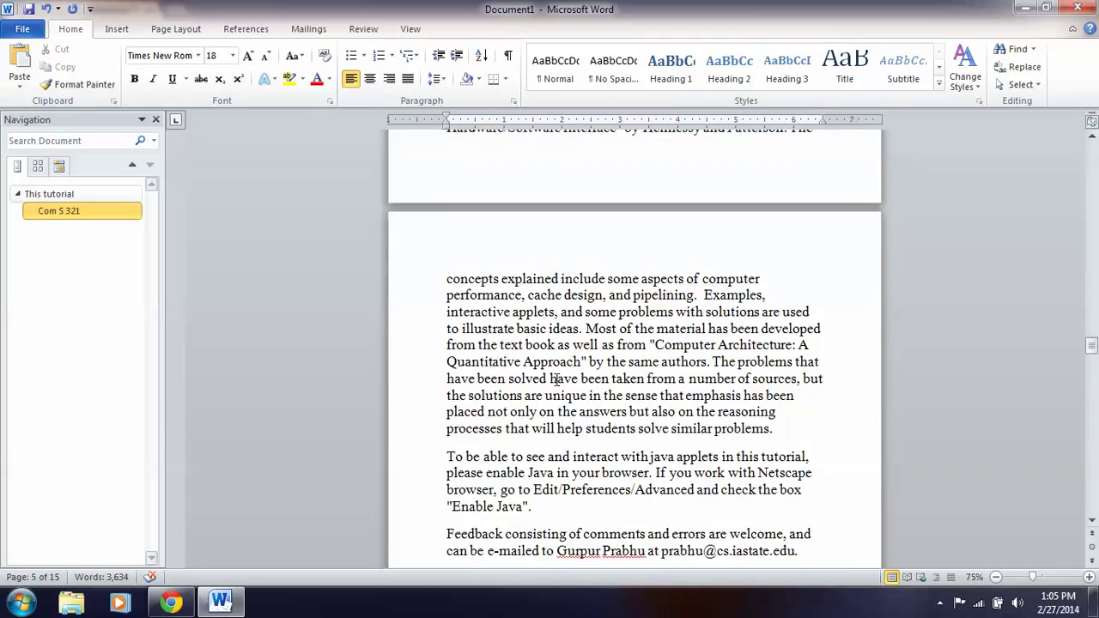
pyautogui.scroll(-5, 556, 380)
pyautogui.scroll(-2, 556, 380)
pyautogui.scroll(-3, 556, 379)
pyautogui.scroll(-1, 556, 380)
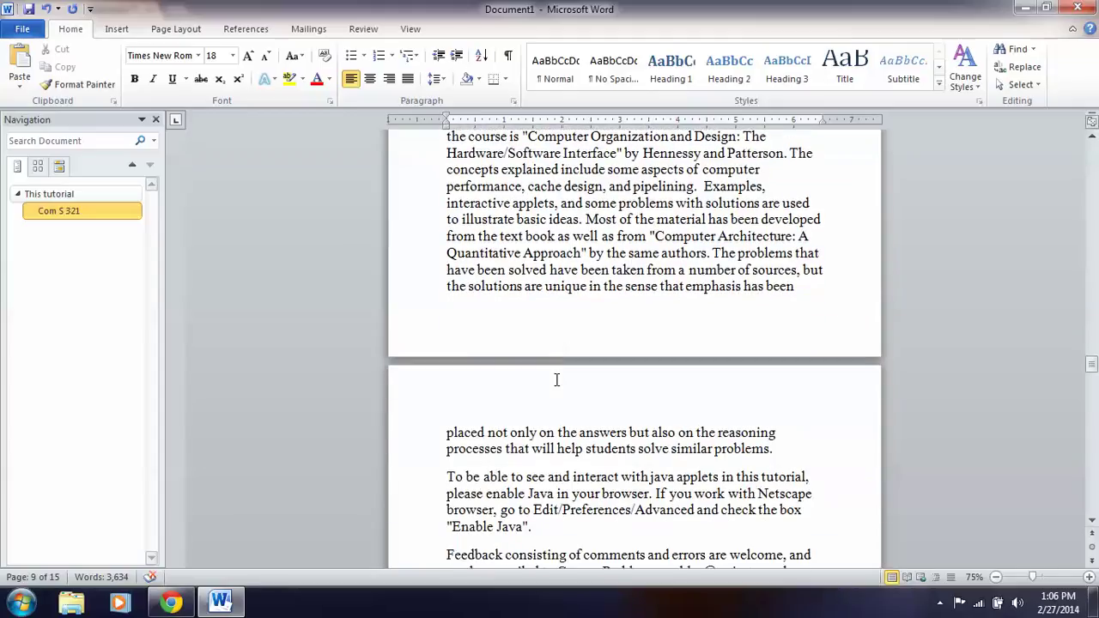
pyautogui.scroll(-3, 557, 380)
pyautogui.doubleClick(556, 379)
pyautogui.scroll(-1, 557, 379)
pyautogui.scroll(-3, 556, 379)
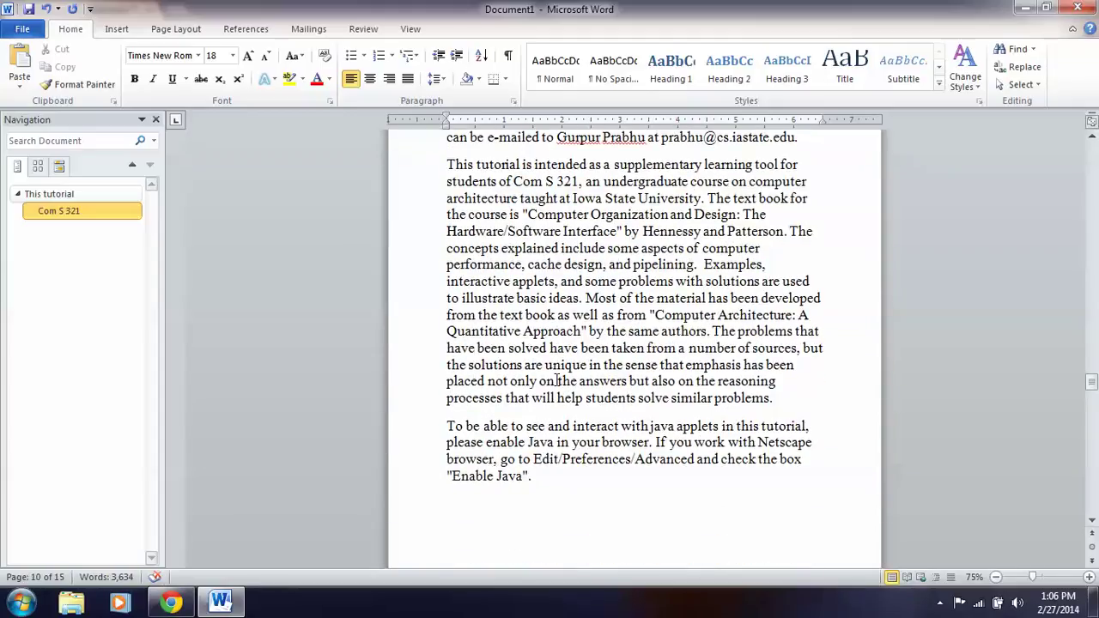
pyautogui.scroll(-2, 556, 379)
pyautogui.scroll(-3, 556, 380)
pyautogui.scroll(-2, 556, 380)
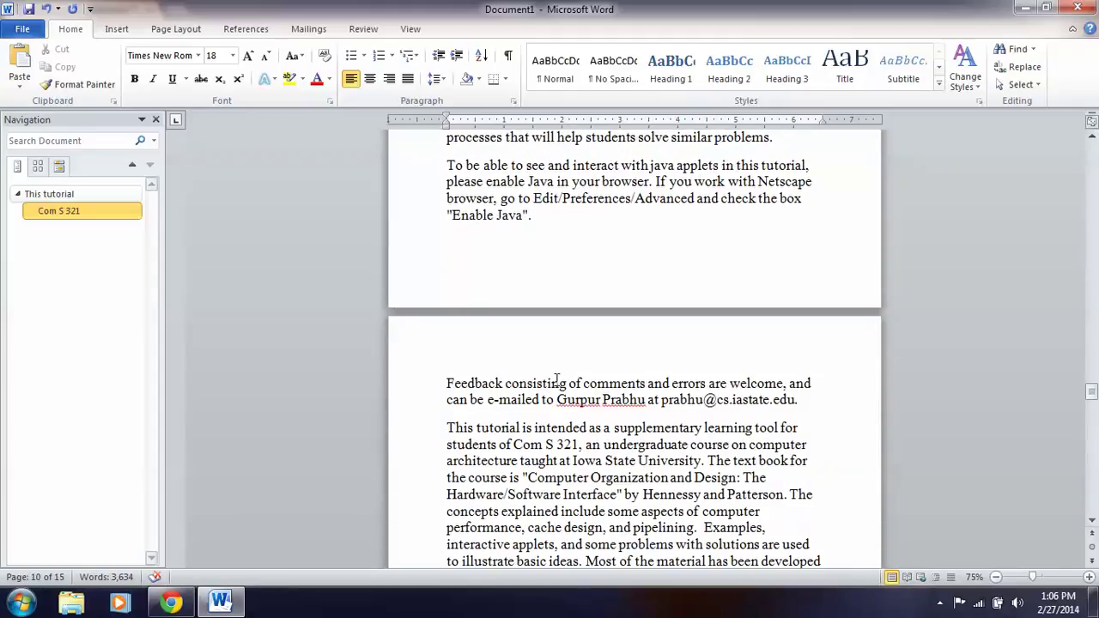
pyautogui.scroll(-3, 557, 379)
pyautogui.scroll(-1, 556, 380)
pyautogui.scroll(-2, 556, 380)
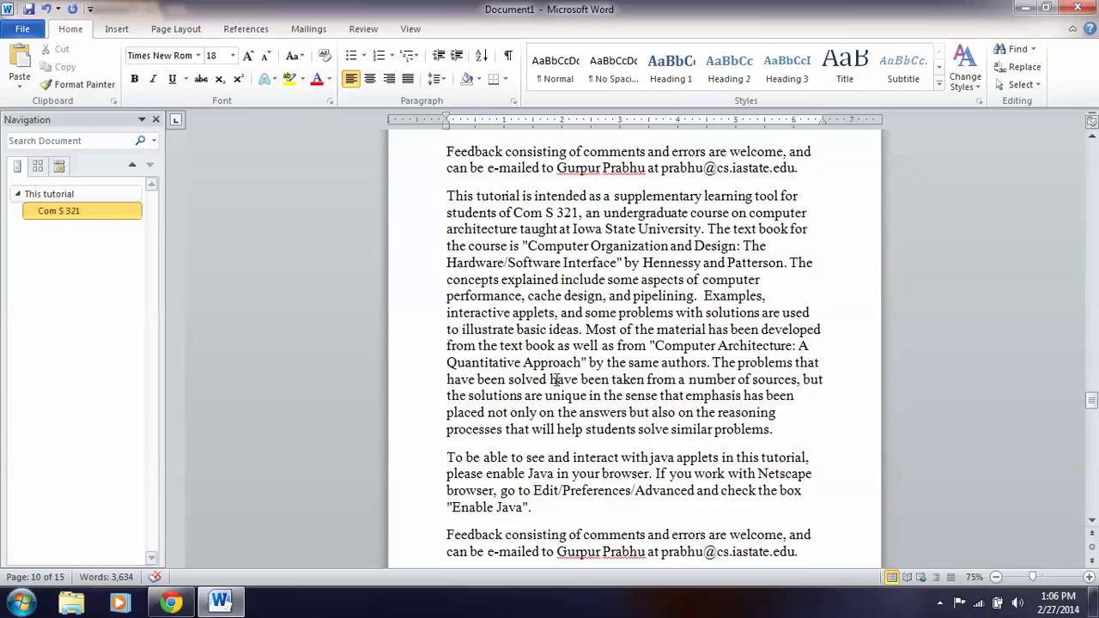
pyautogui.scroll(-8, 556, 380)
pyautogui.scroll(-3, 556, 379)
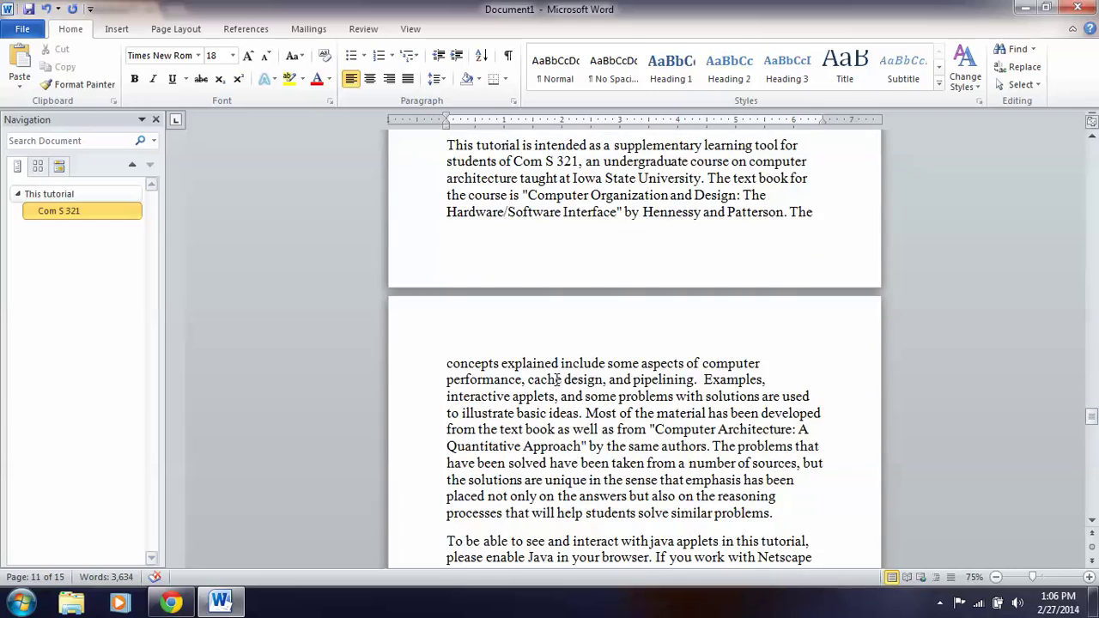
pyautogui.scroll(-7, 557, 379)
pyautogui.scroll(-2, 556, 380)
pyautogui.scroll(-7, 556, 380)
pyautogui.scroll(-8, 557, 380)
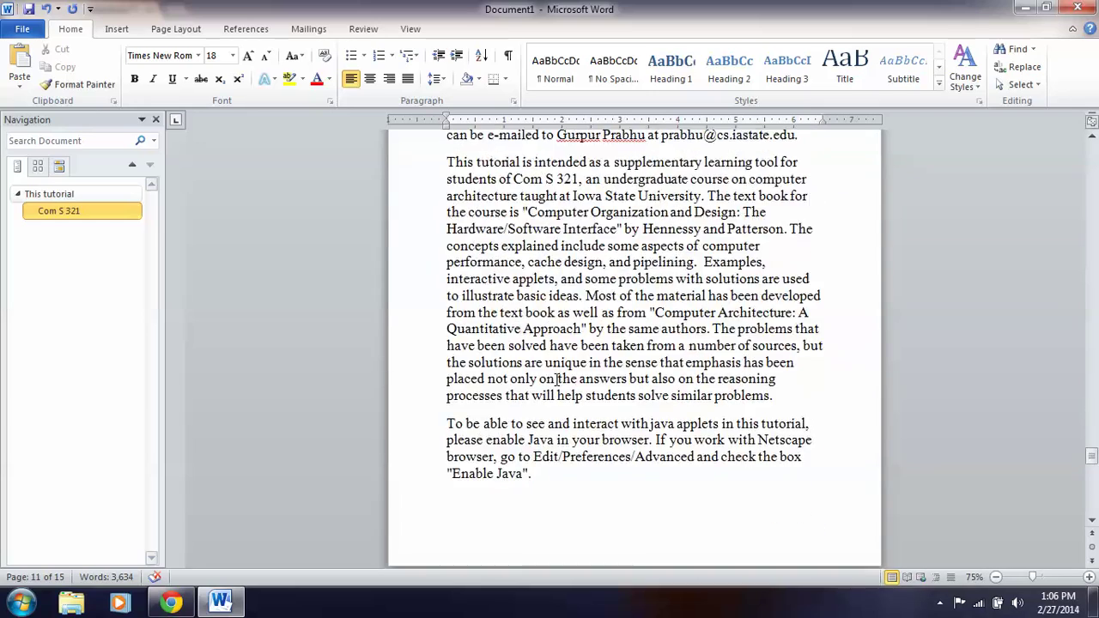
pyautogui.scroll(-5, 556, 380)
pyautogui.scroll(-5, 559, 381)
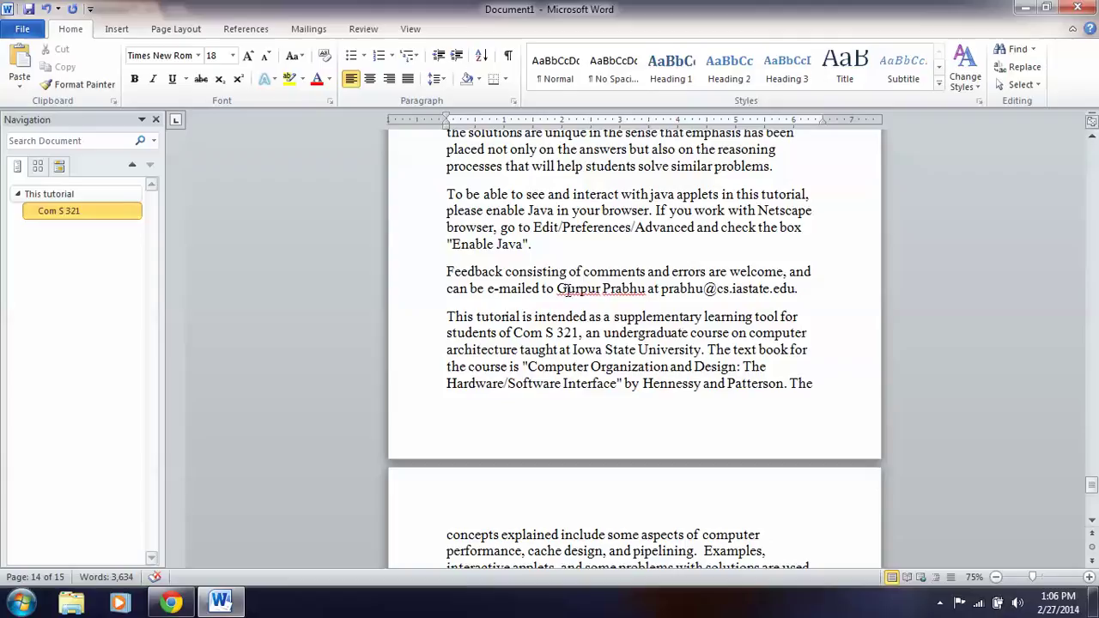
pyautogui.moveTo(559, 288); pyautogui.dragTo(640, 289)
pyautogui.hotkey('ctrl', 'c')
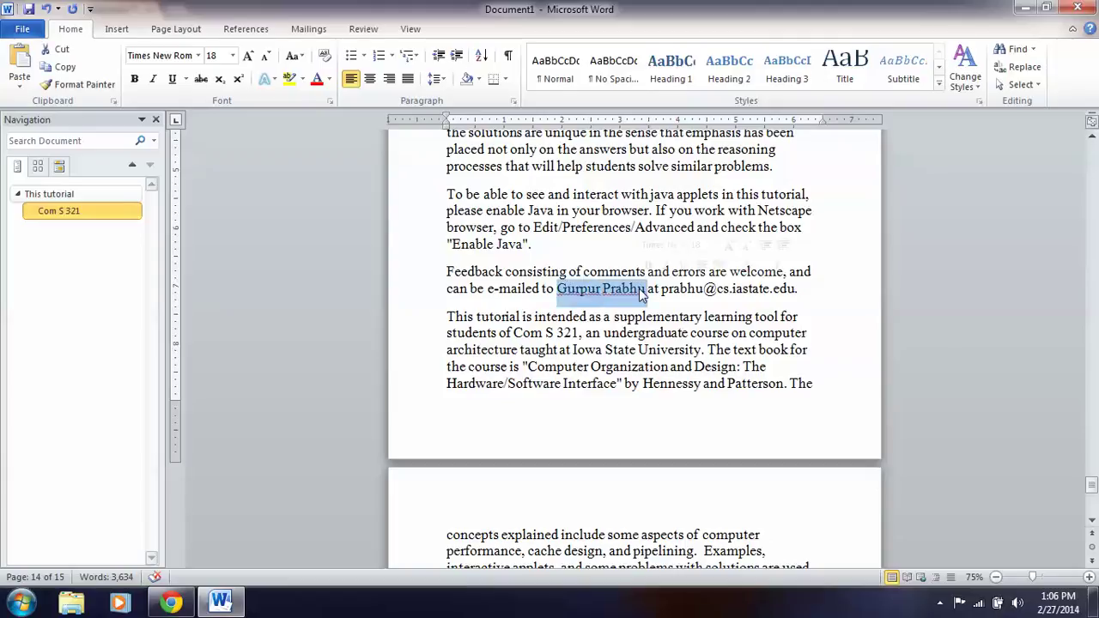
pyautogui.click(447, 271)
pyautogui.press('Return')
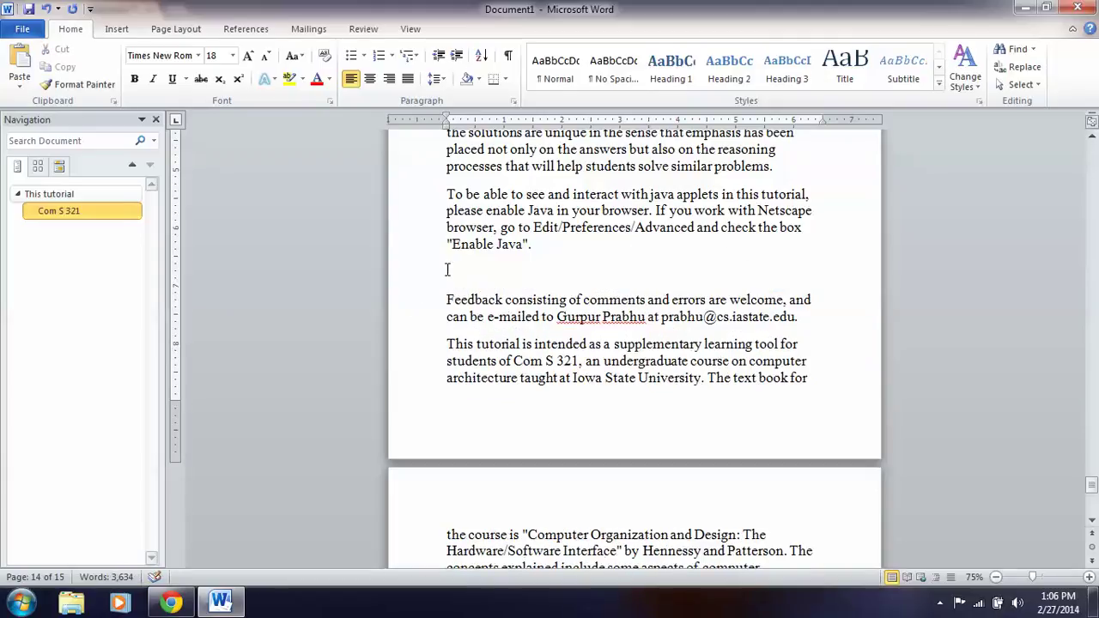
pyautogui.hotkey('ctrl', 'v')
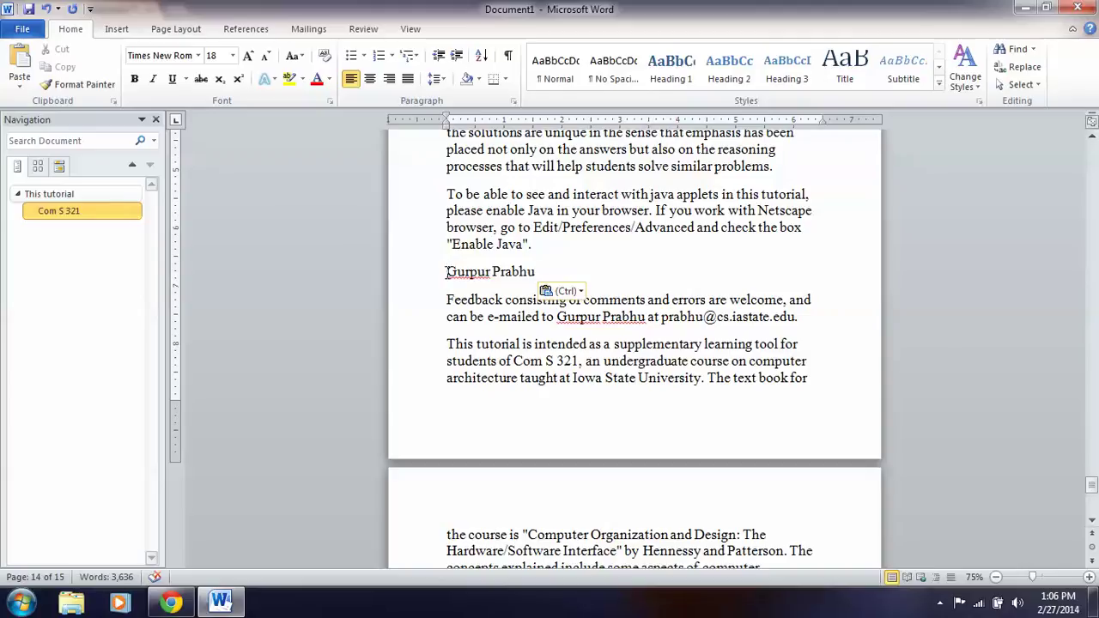
pyautogui.press('Return')
pyautogui.press('Return')
pyautogui.press('Return')
pyautogui.press('Return')
pyautogui.press('Return')
pyautogui.press('Return')
pyautogui.press('Return')
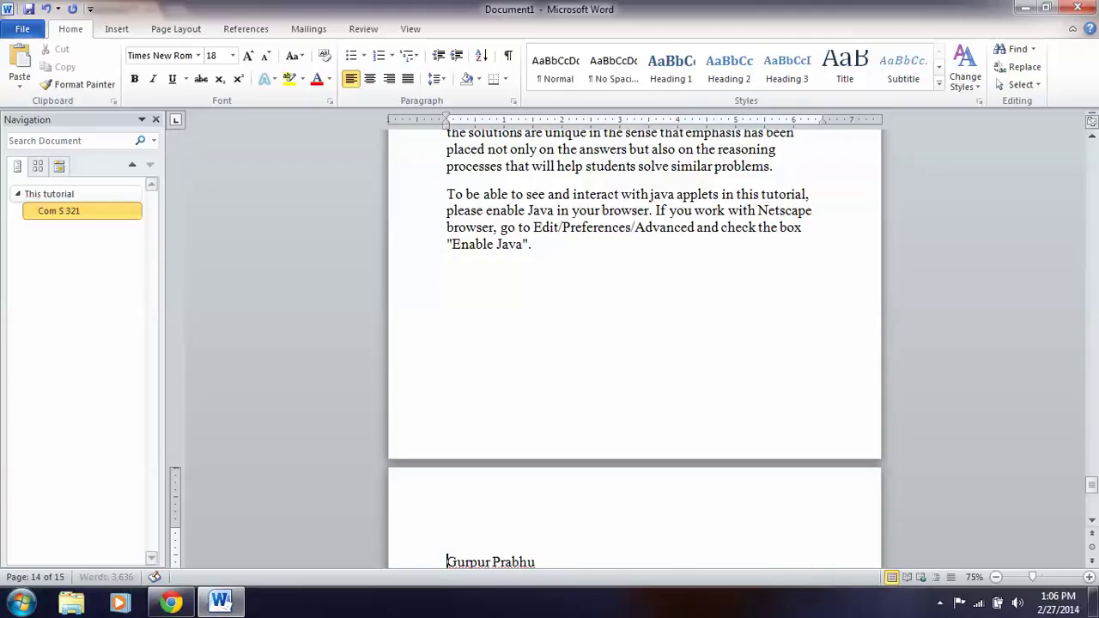
pyautogui.scroll(-3, 446, 273)
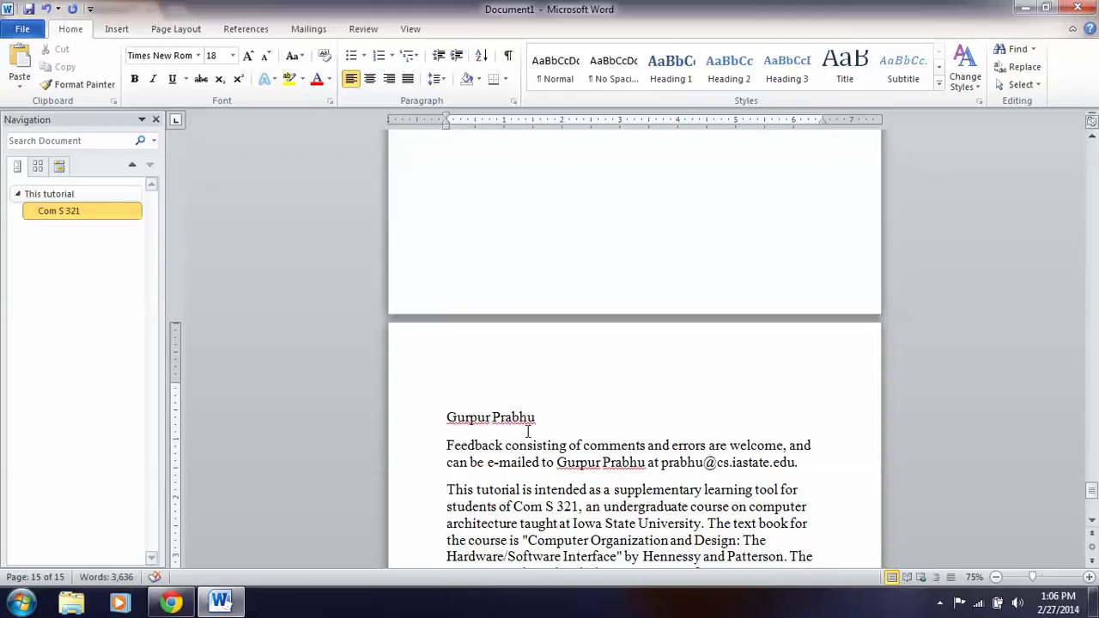
pyautogui.moveTo(541, 418); pyautogui.dragTo(448, 418)
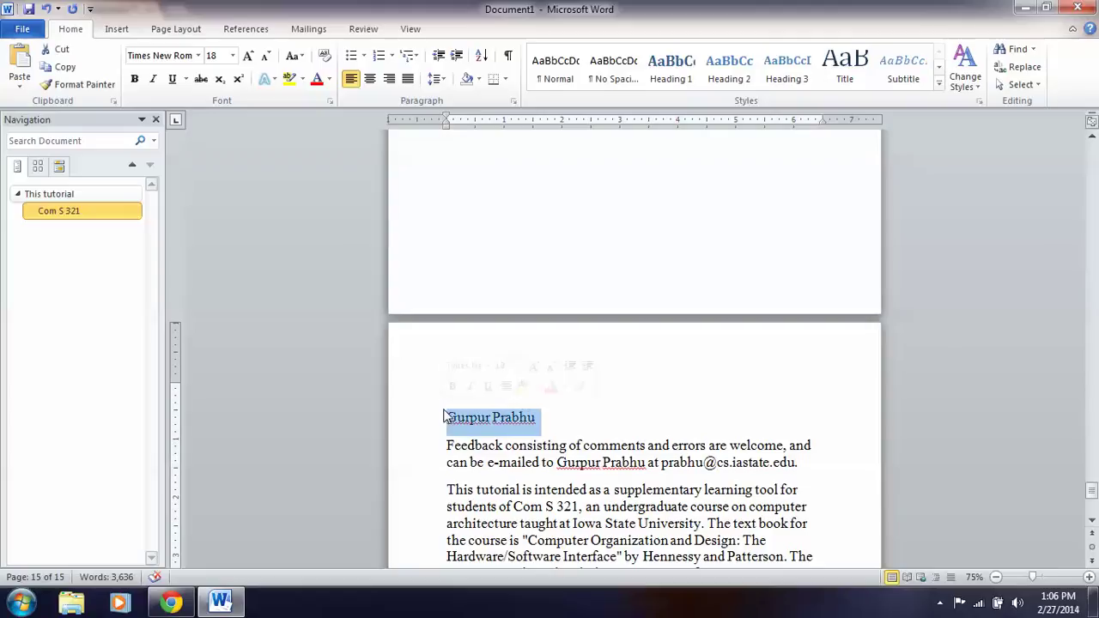
pyautogui.click(683, 71)
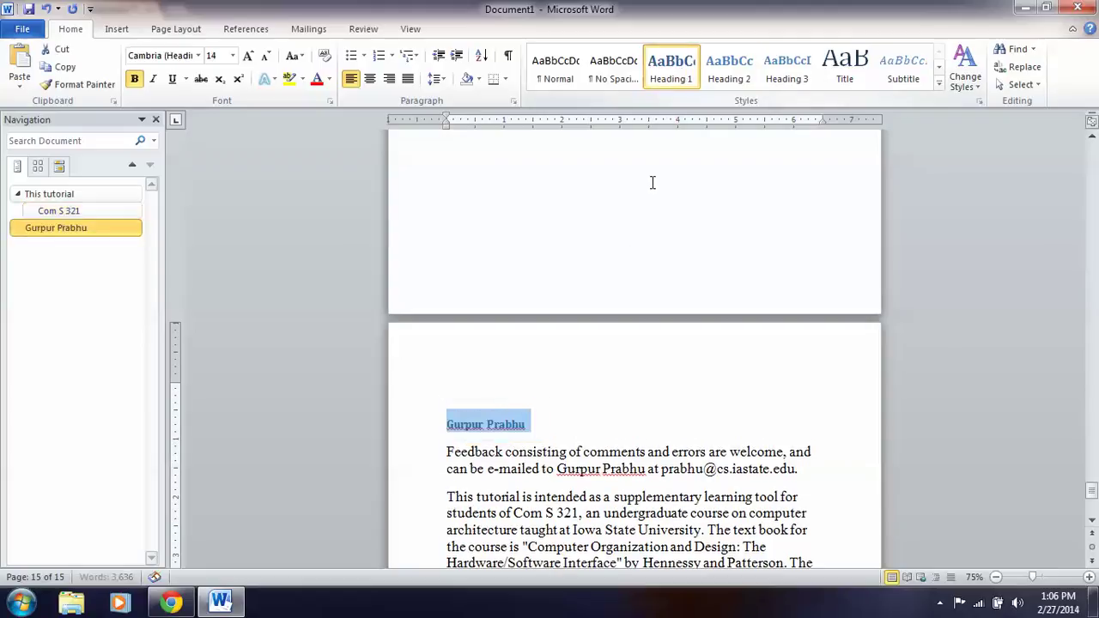
pyautogui.click(212, 56)
pyautogui.write('0')
pyautogui.press('Return')
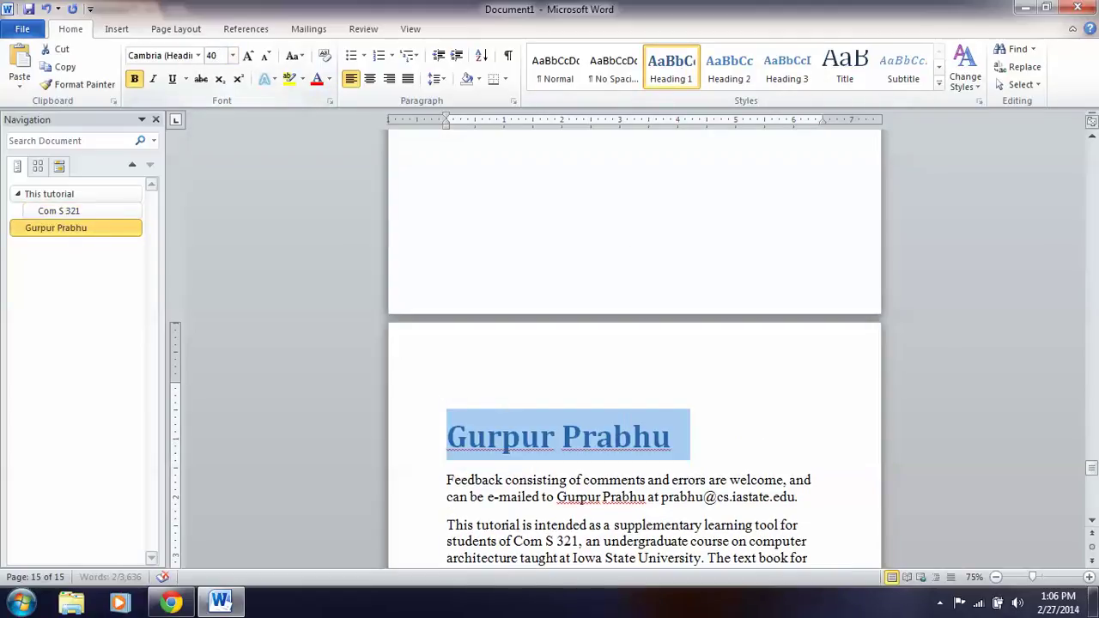
pyautogui.click(117, 28)
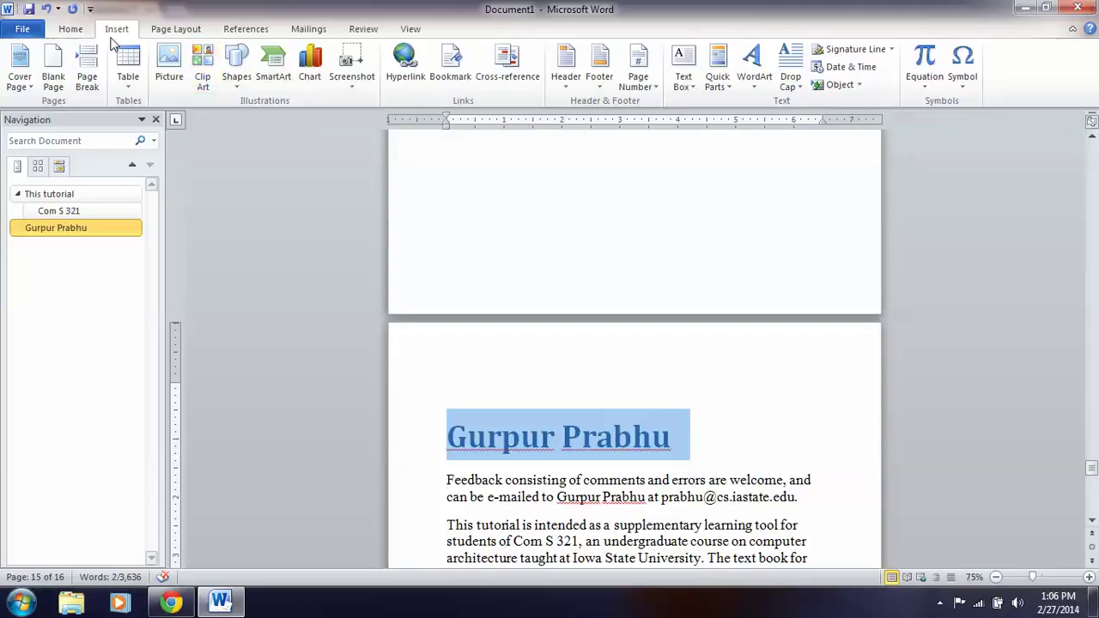
pyautogui.click(72, 30)
# - Insert a 'Tutorial' line above the Java paragraph and style it Heading 3
pyautogui.click(508, 228)
pyautogui.scroll(10, 508, 229)
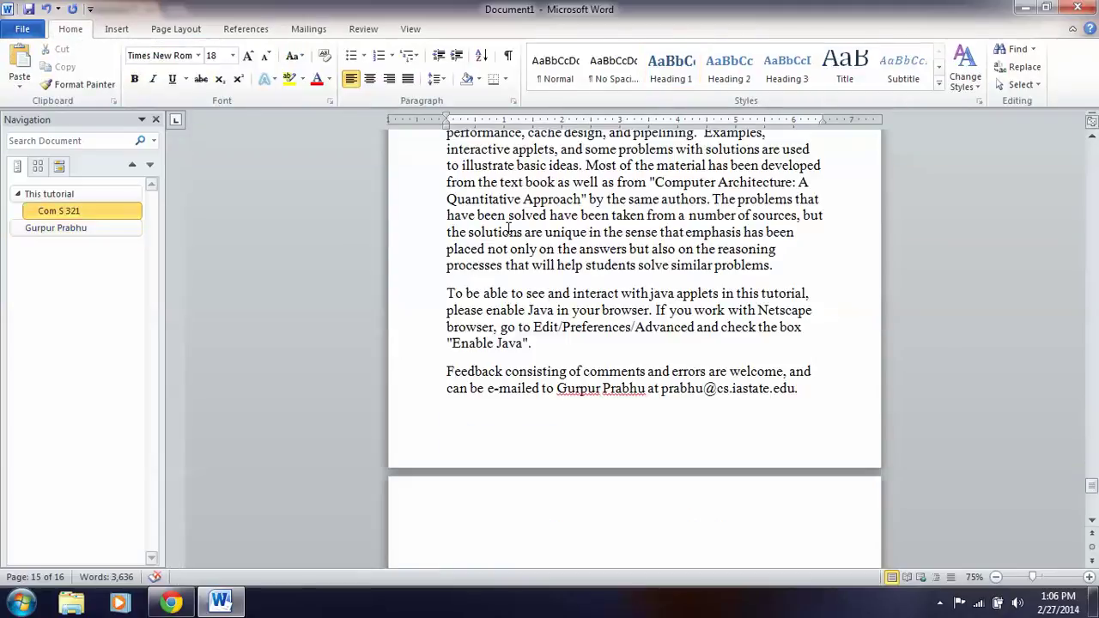
pyautogui.scroll(-5, 508, 228)
pyautogui.scroll(7, 508, 228)
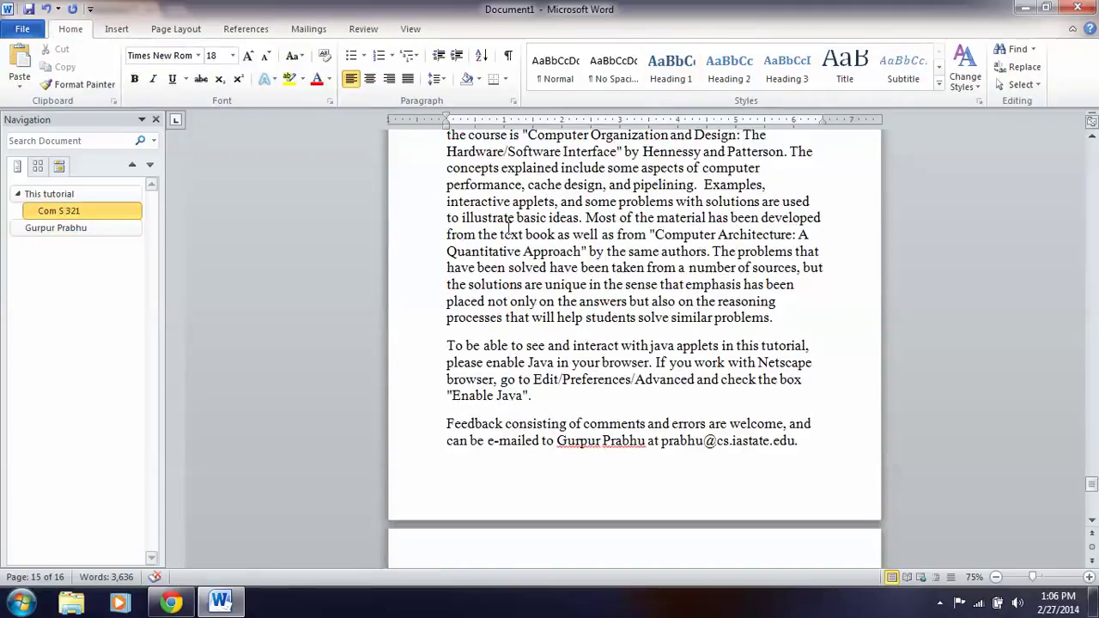
pyautogui.scroll(3, 509, 228)
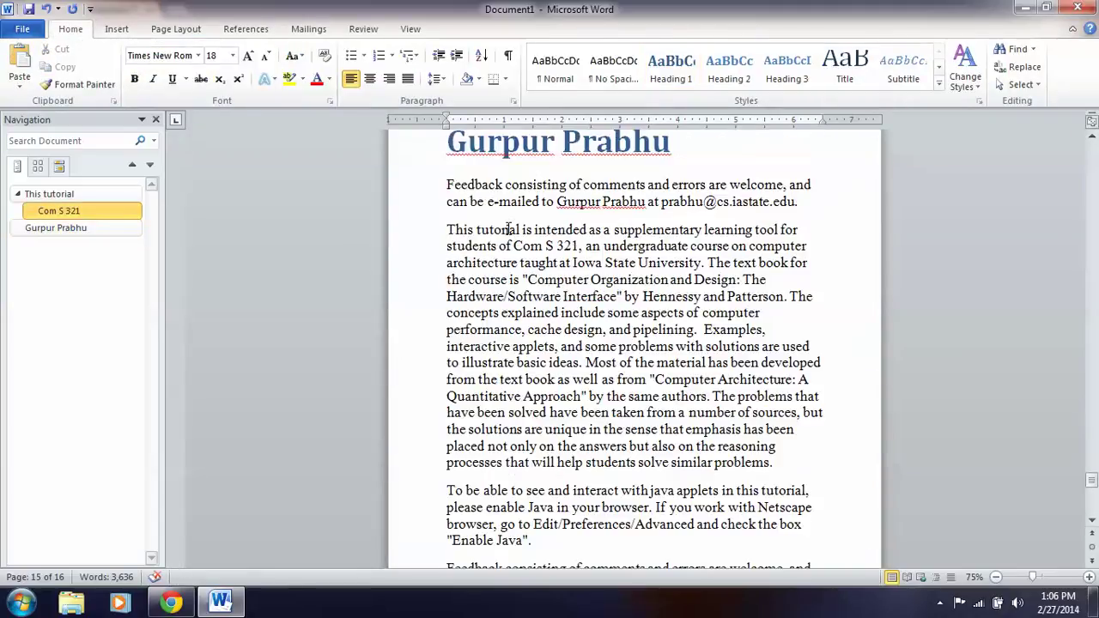
pyautogui.click(448, 490)
pyautogui.press('Return')
pyautogui.press('Return')
pyautogui.press('Return')
pyautogui.press('Return')
pyautogui.press('Return')
pyautogui.press('Return')
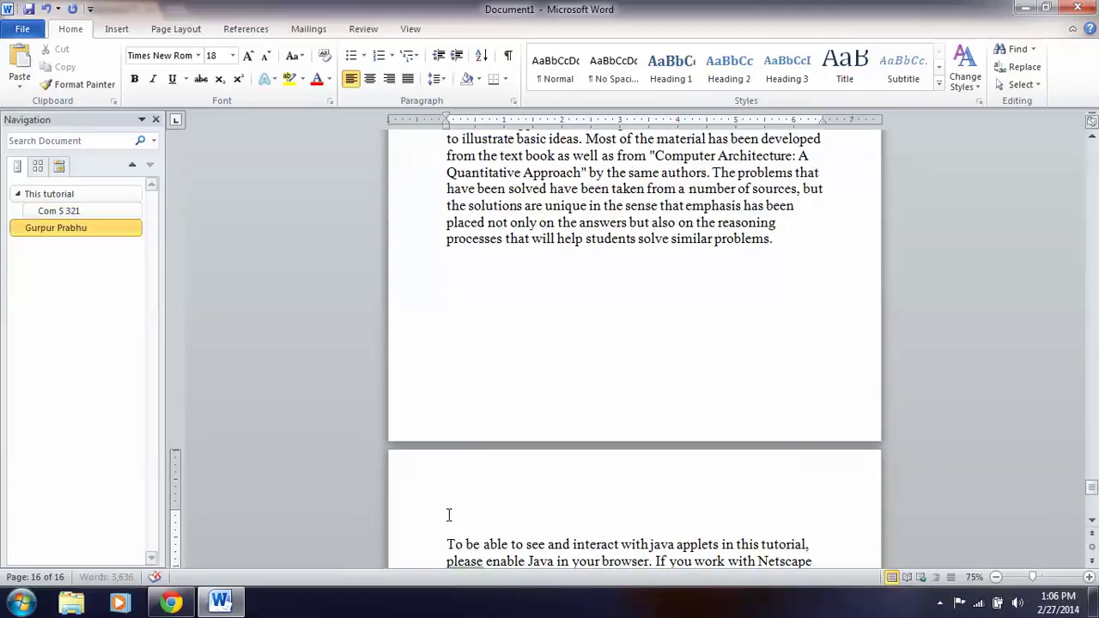
pyautogui.write('Tu')
pyautogui.write('torial')
pyautogui.hotkey('shift', 'Home')
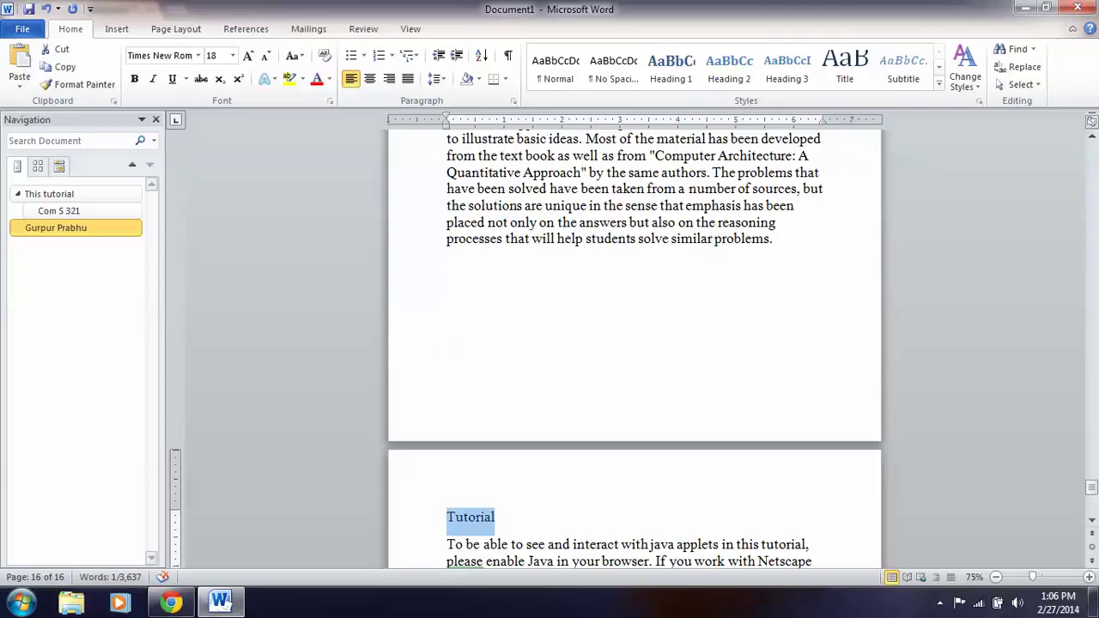
pyautogui.click(783, 68)
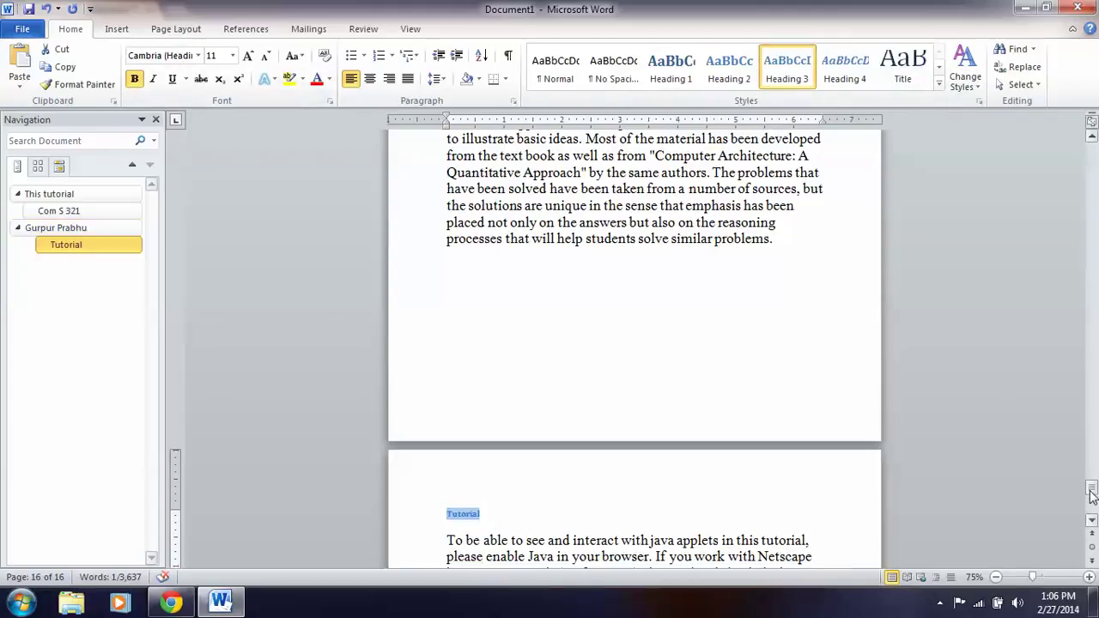
pyautogui.moveTo(1092, 488); pyautogui.dragTo(1091, 141)
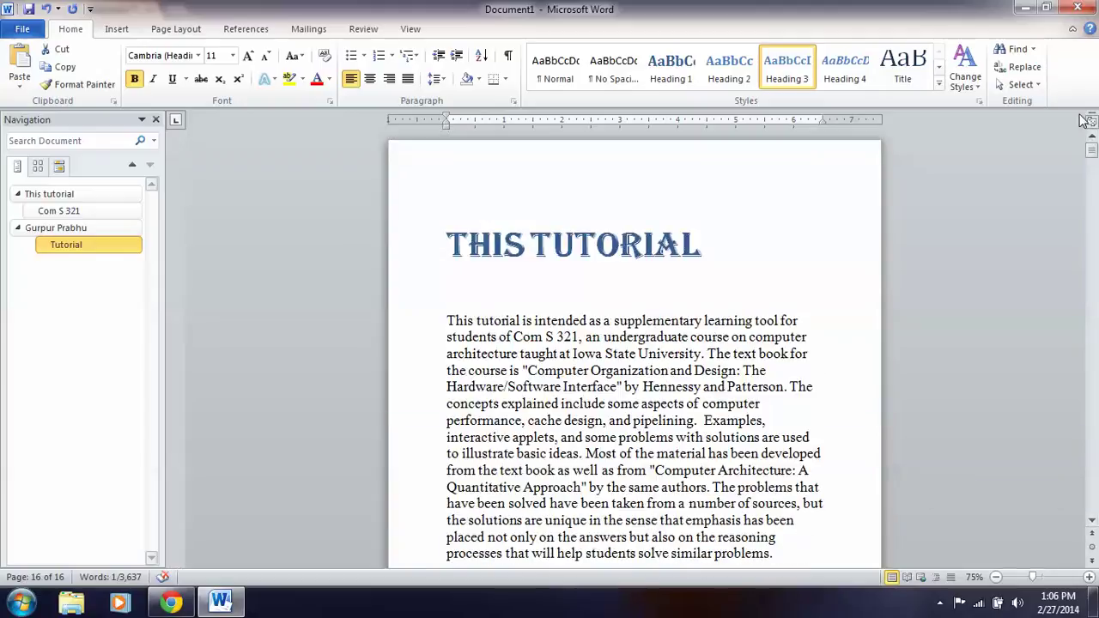
# - Add an empty line above THIS TUTORIAL and show the References Table of Contents gallery
pyautogui.click(553, 245)
pyautogui.click(449, 221)
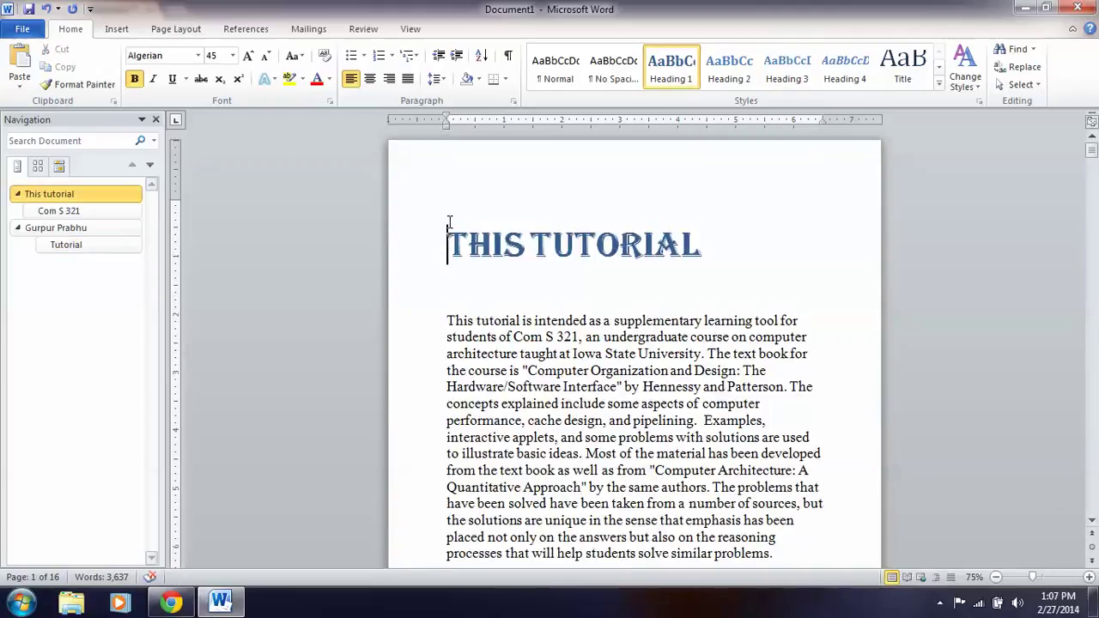
pyautogui.press('Return')
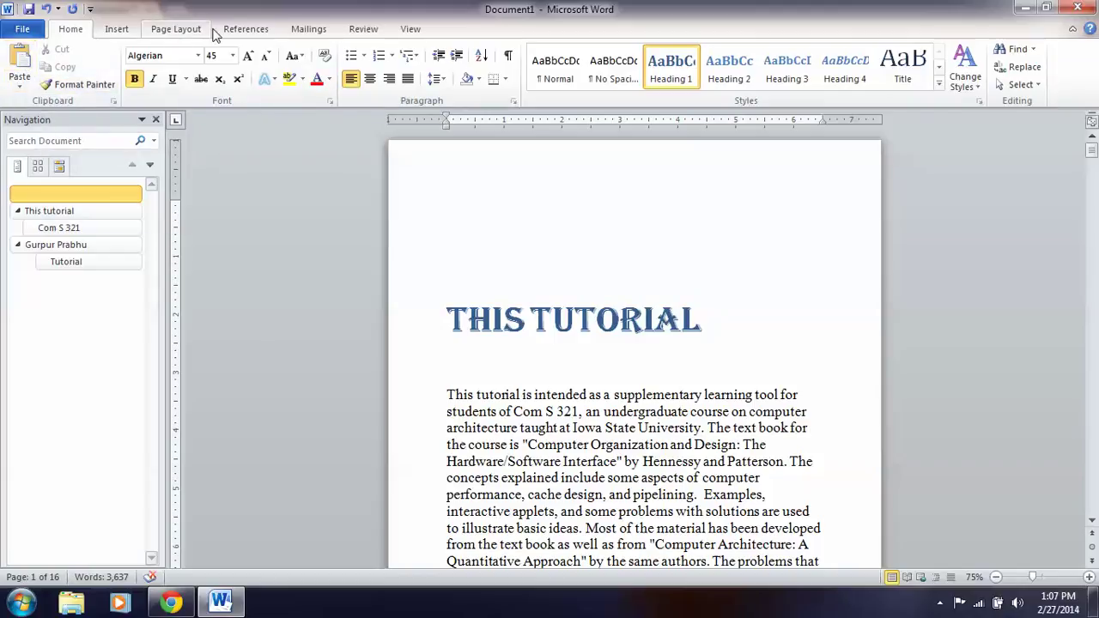
pyautogui.click(245, 29)
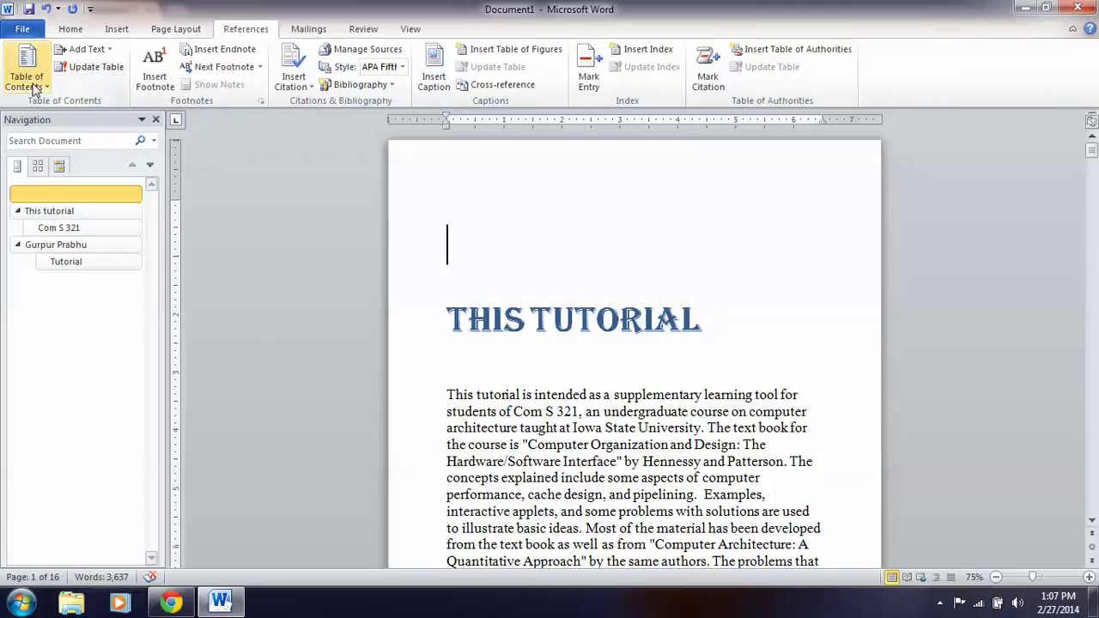
pyautogui.click(31, 82)
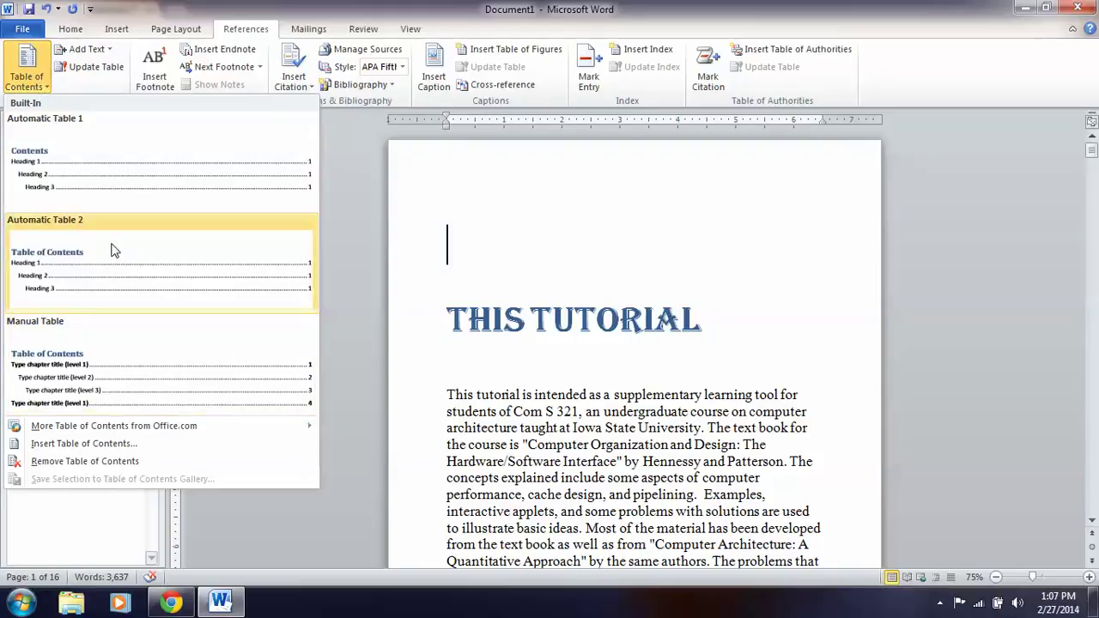
# - Insert Automatic Table 1 and retitle it 'Table of Contents'
pyautogui.click(120, 163)
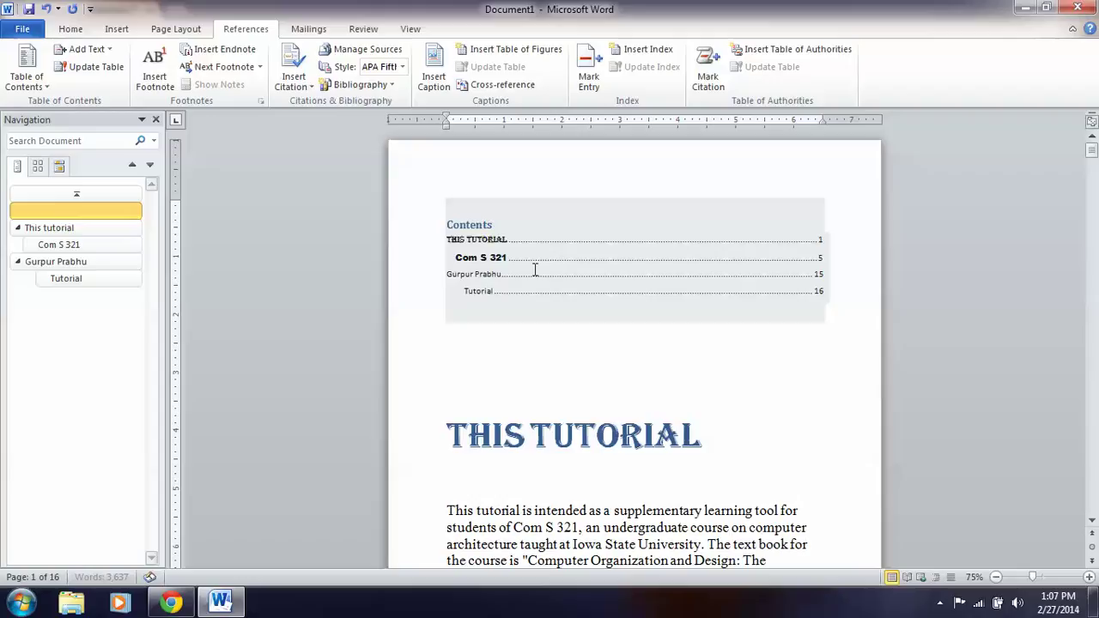
pyautogui.click(493, 226)
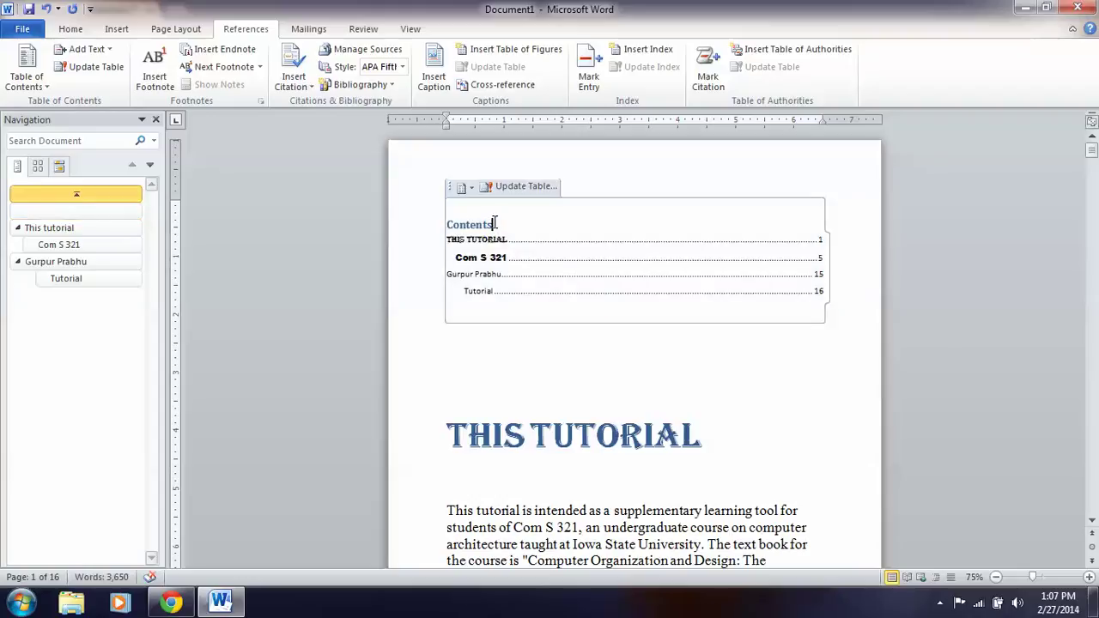
pyautogui.click(451, 221)
pyautogui.write('Table of')
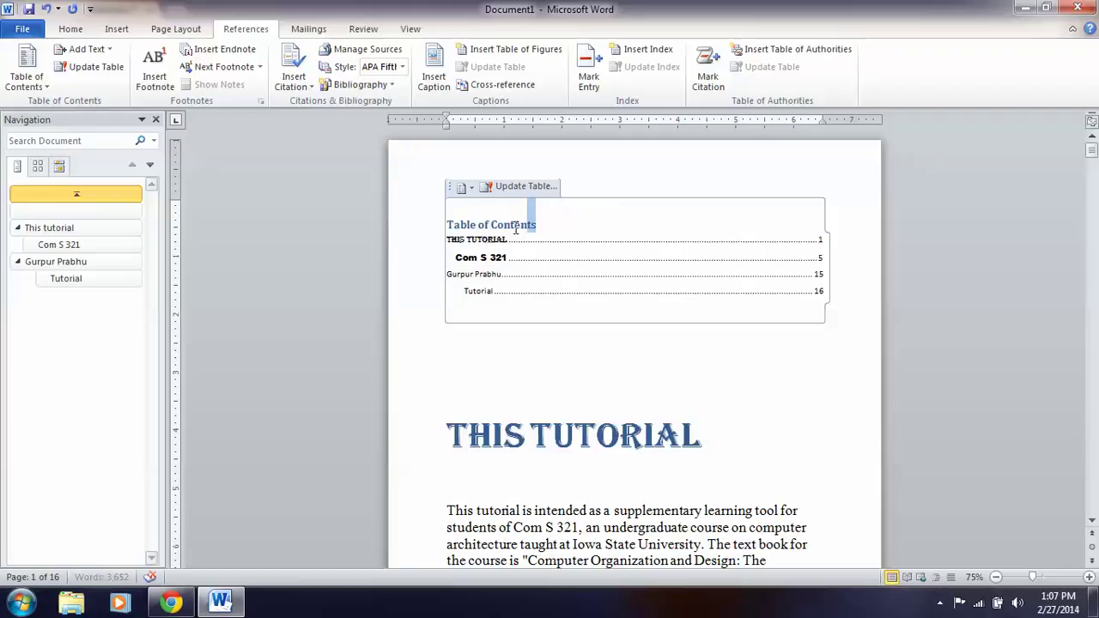
pyautogui.moveTo(537, 225); pyautogui.dragTo(447, 227)
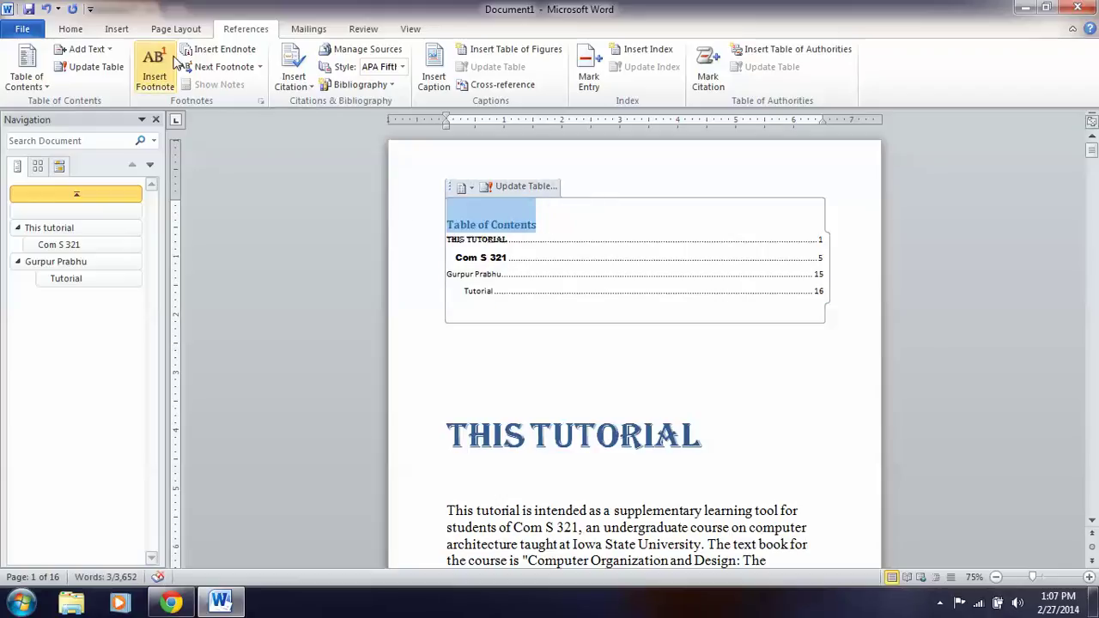
# - Set the 'Table of Contents' title to 20 point and add a blank line after it
pyautogui.click(71, 29)
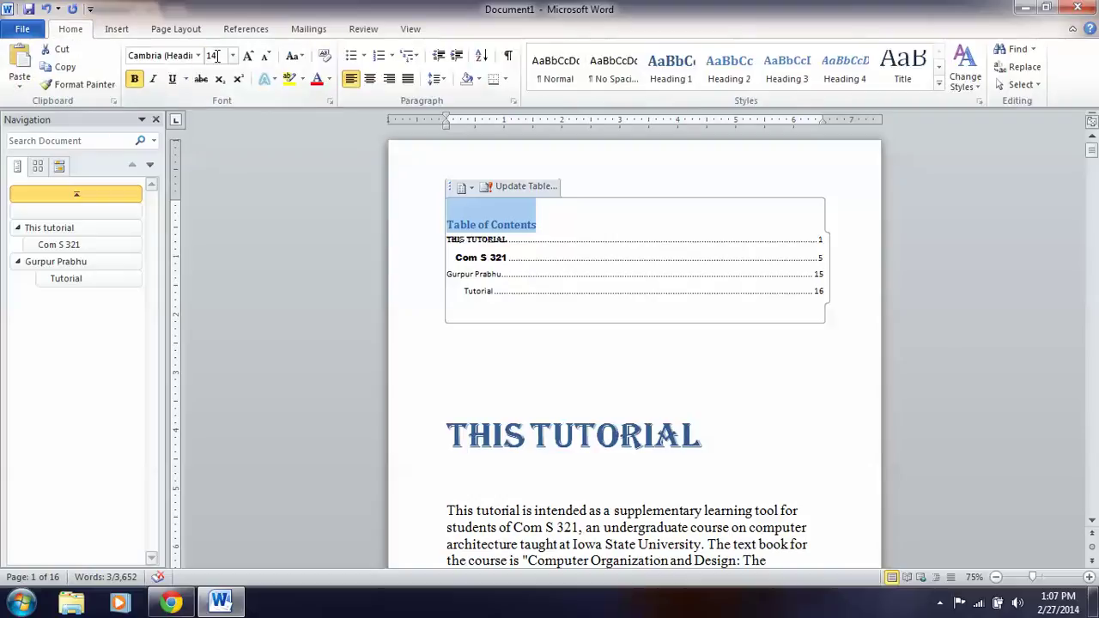
pyautogui.click(215, 56)
pyautogui.write('20')
pyautogui.press('Return')
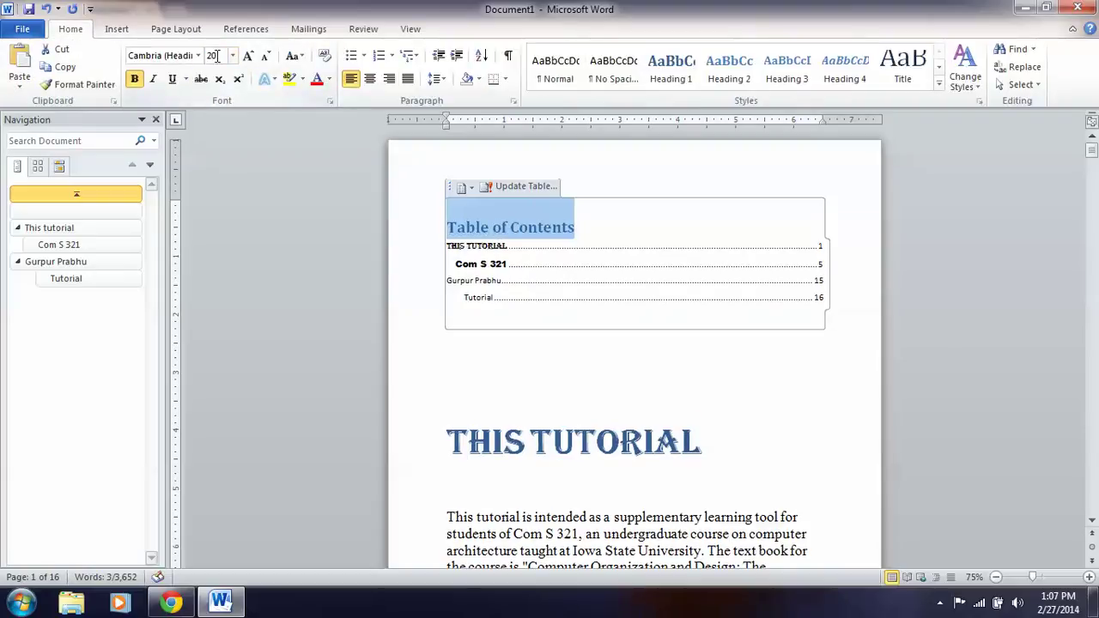
pyautogui.click(609, 225)
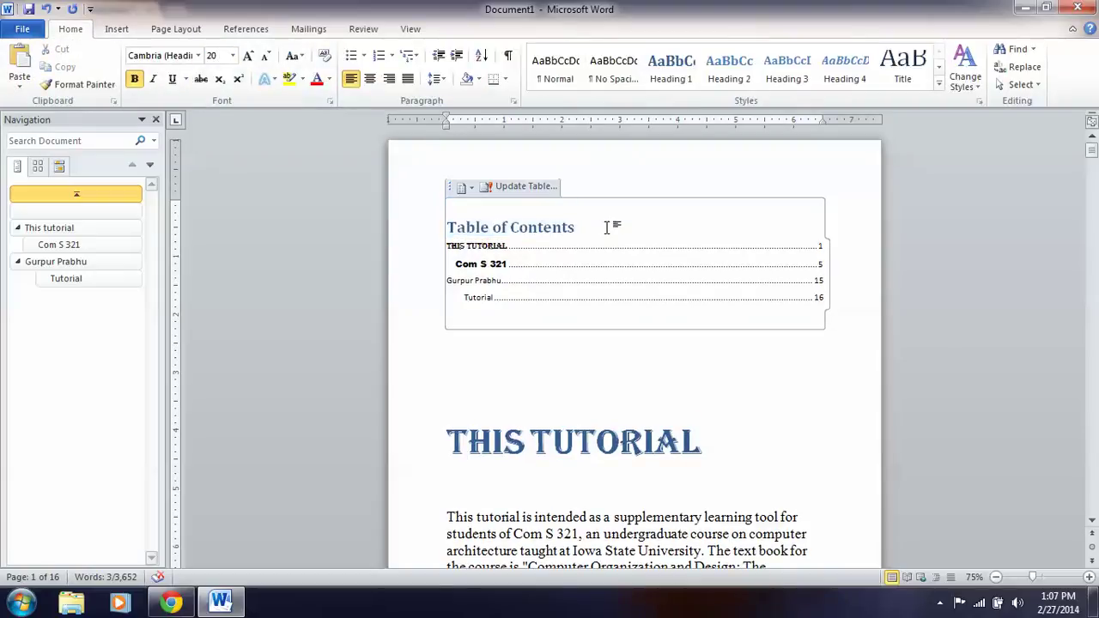
pyautogui.press('Return')
pyautogui.press('Return')
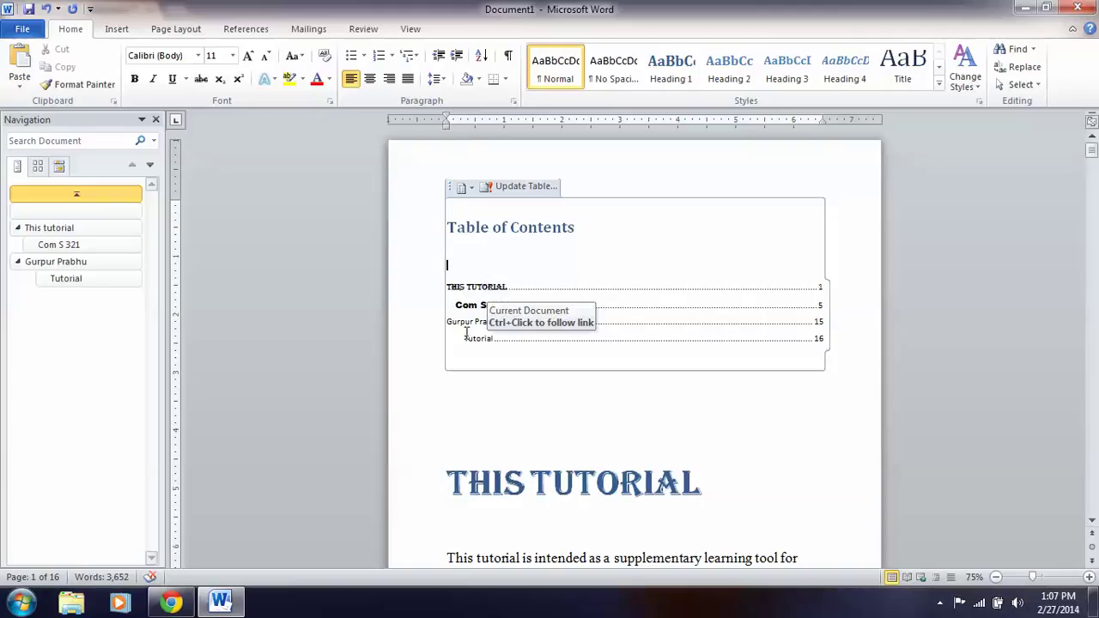
# - Select the Edit/Preferences text and insert a page break before the Java paragraph
pyautogui.scroll(-5, 466, 332)
pyautogui.scroll(-5, 466, 333)
pyautogui.scroll(-5, 466, 333)
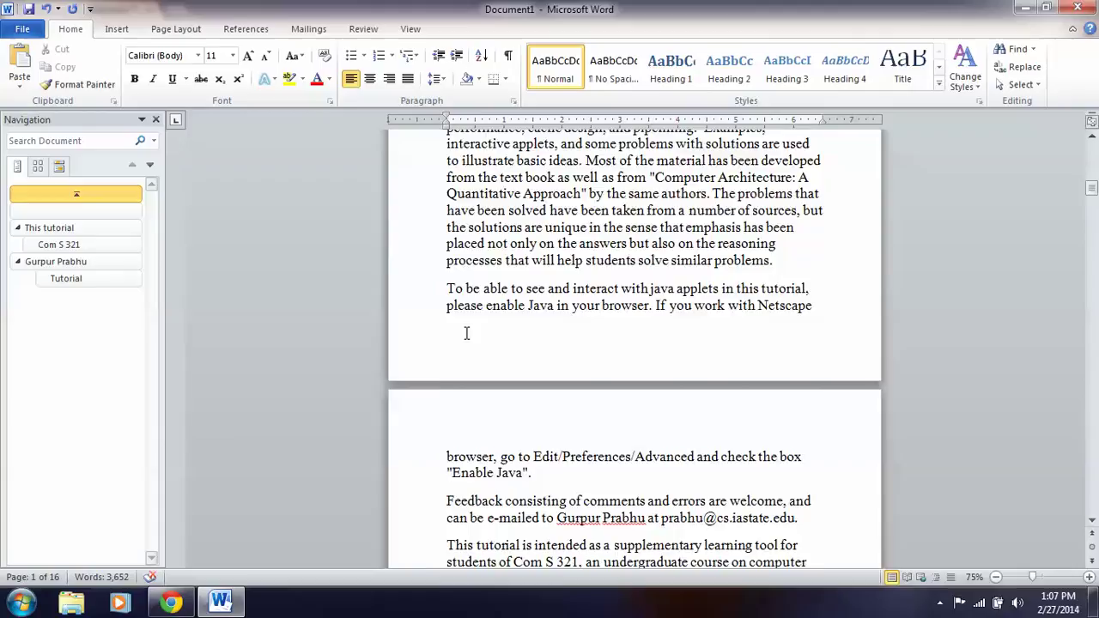
pyautogui.scroll(-5, 466, 332)
pyautogui.scroll(-3, 466, 332)
pyautogui.scroll(-1, 466, 332)
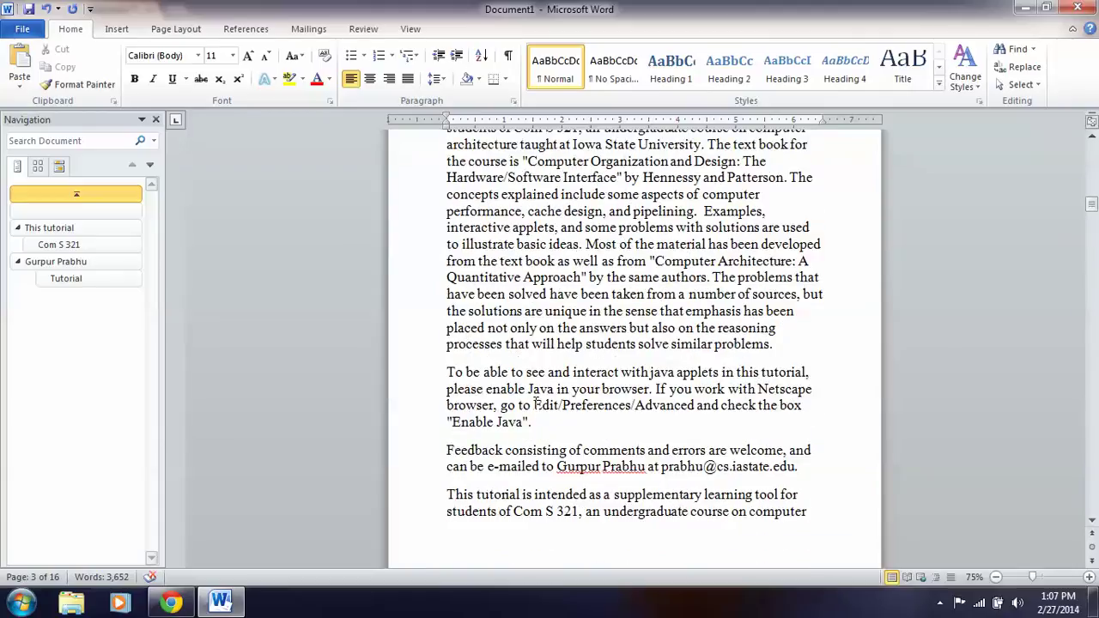
pyautogui.moveTo(535, 404); pyautogui.dragTo(631, 406)
pyautogui.hotkey('ctrl', 'c')
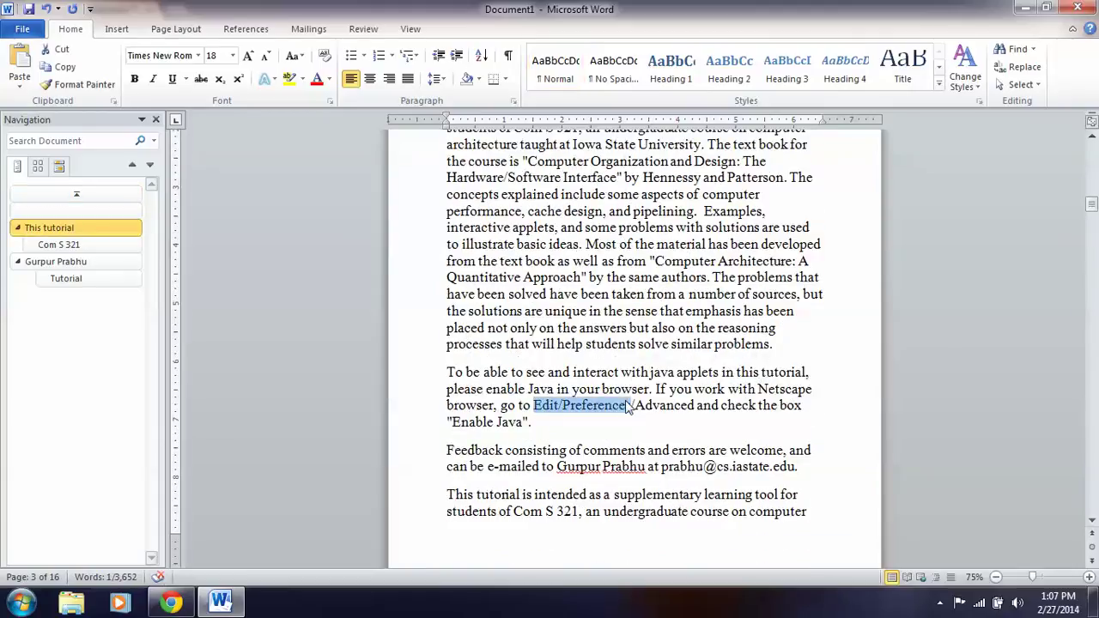
pyautogui.click(447, 372)
pyautogui.press('Return')
pyautogui.press('Return')
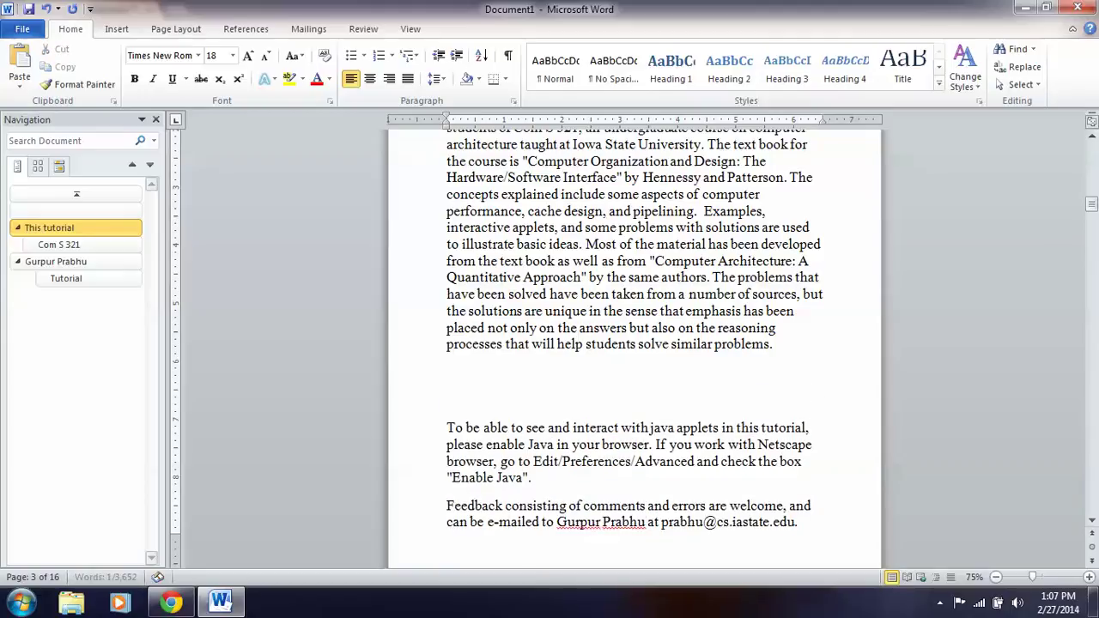
pyautogui.hotkey('ctrl', 'Return')
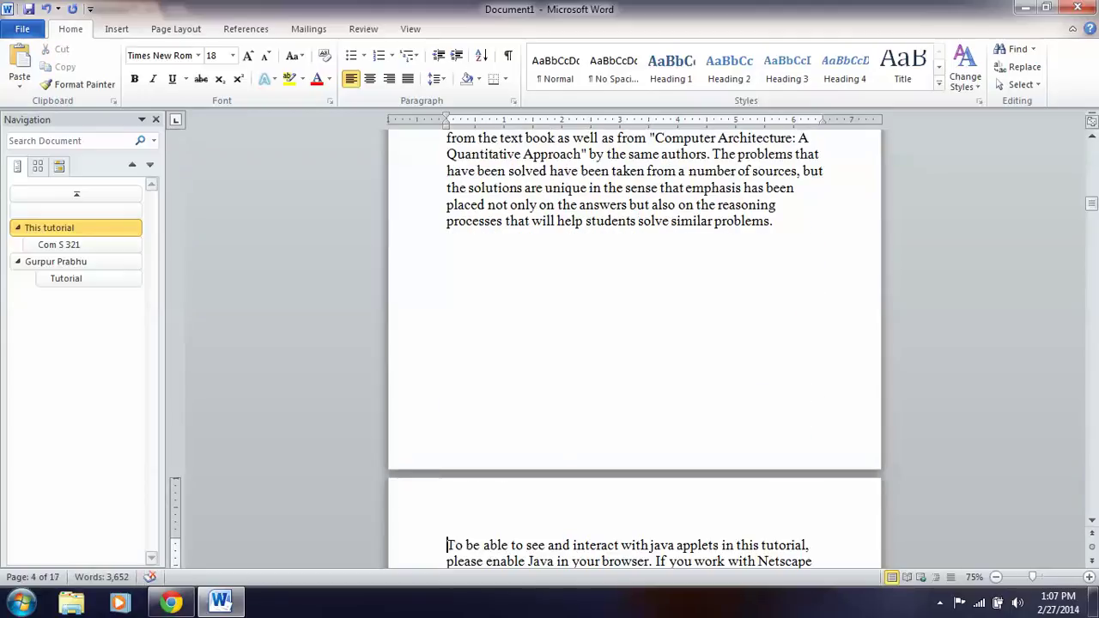
# - Paste Edit/Preferences on a new line above the Java paragraph and style it Heading 1
pyautogui.press('Return')
pyautogui.press('Up')
pyautogui.hotkey('ctrl', 'v')
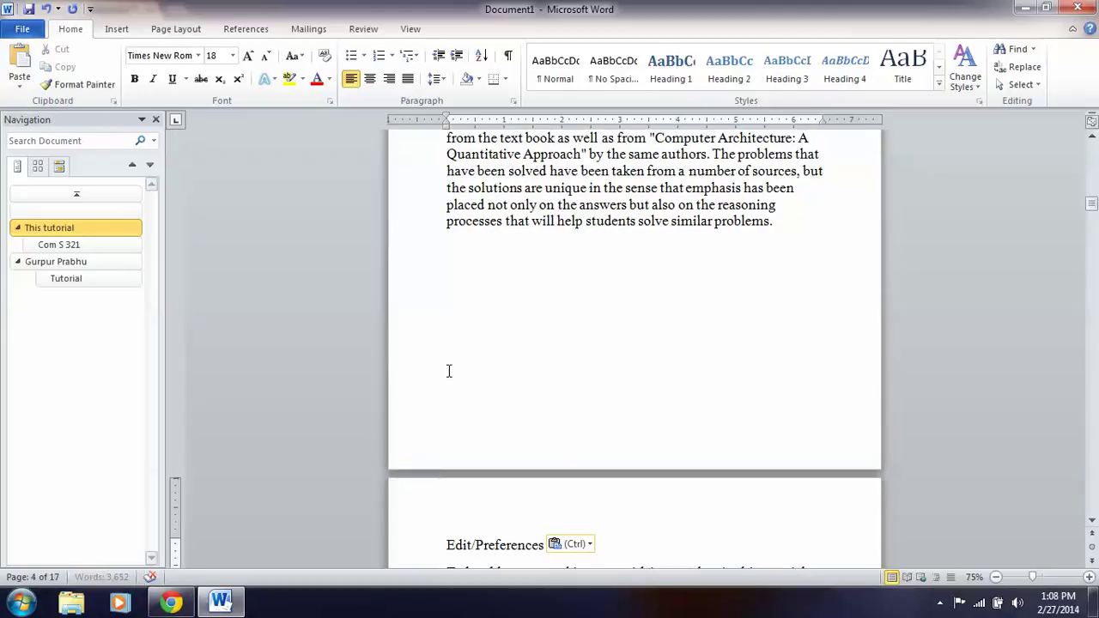
pyautogui.moveTo(446, 544); pyautogui.dragTo(537, 539)
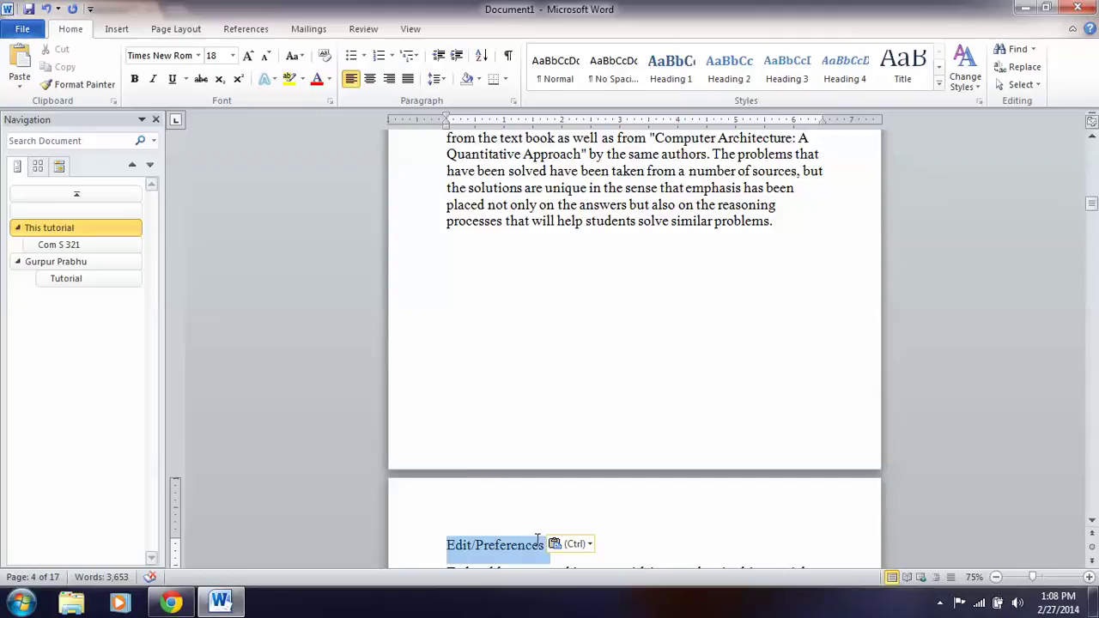
pyautogui.click(674, 69)
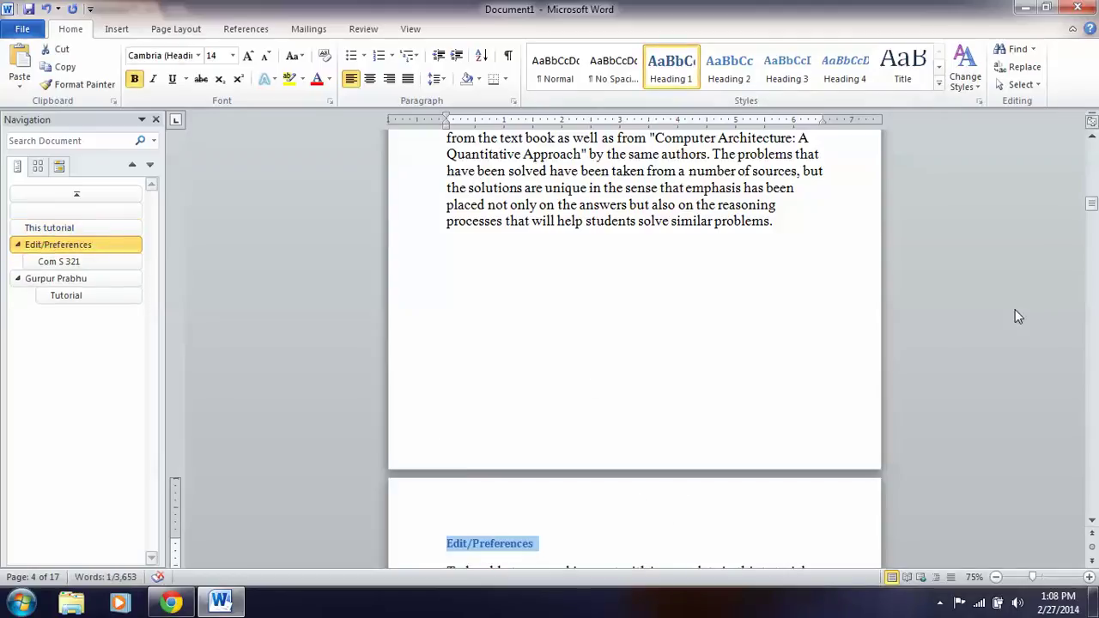
pyautogui.moveTo(1092, 203); pyautogui.dragTo(1092, 146)
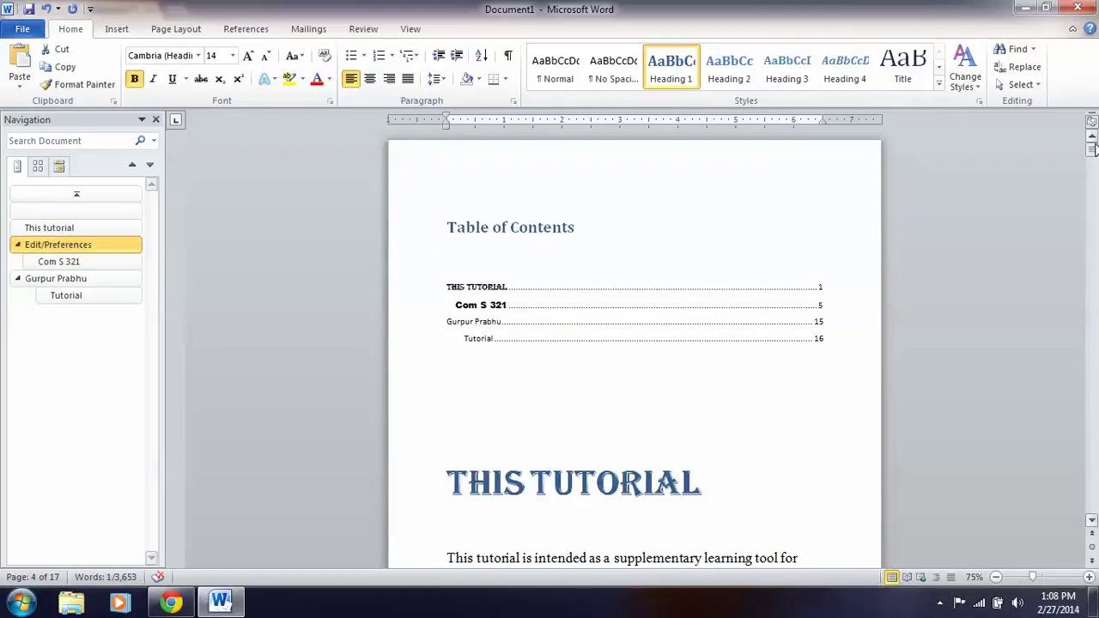
# - Update the entire table of contents so it lists Edit/Preferences on page 4
pyautogui.click(711, 272)
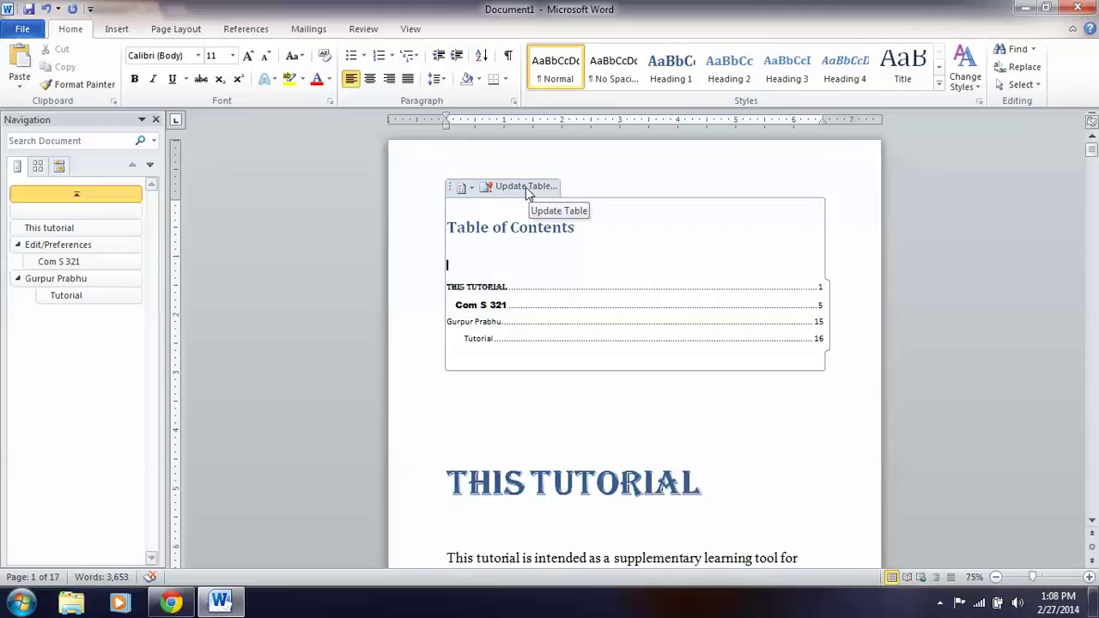
pyautogui.click(523, 188)
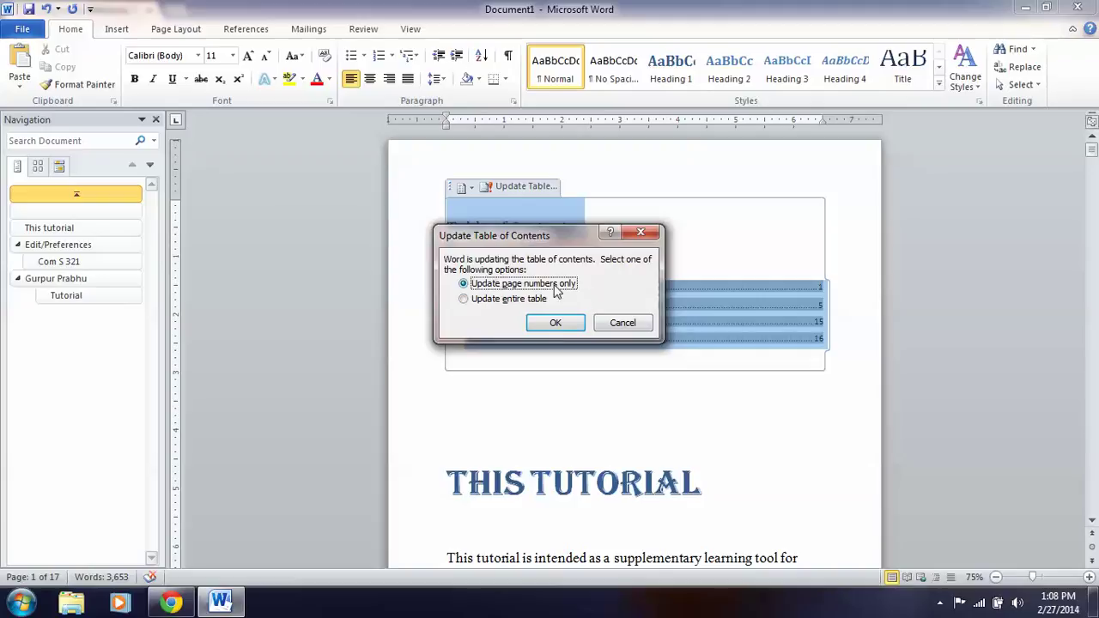
pyautogui.click(464, 300)
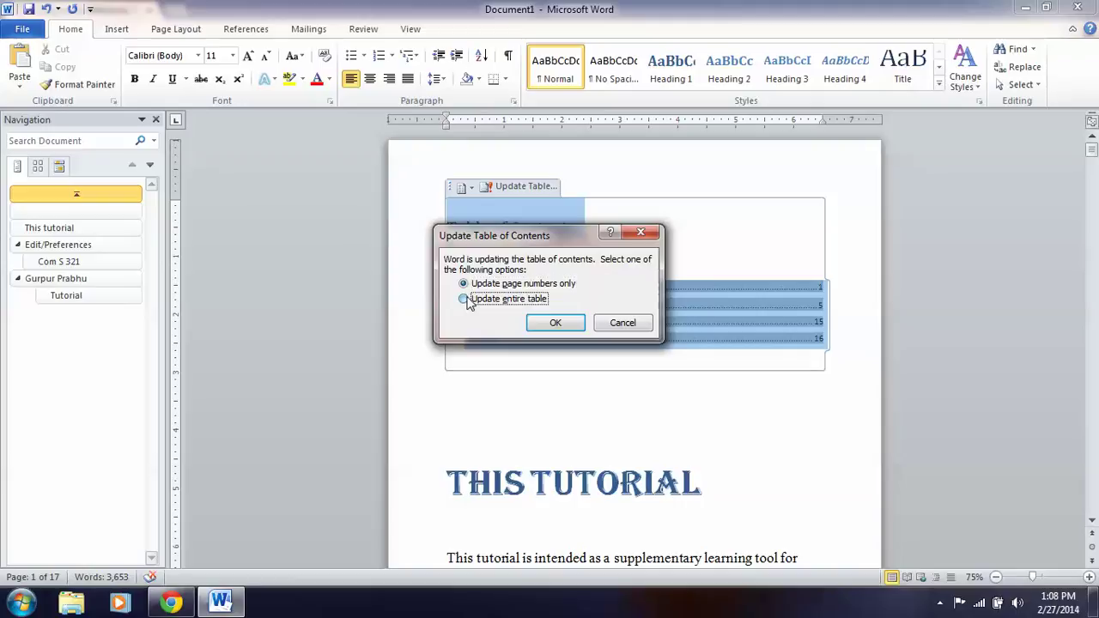
pyautogui.click(554, 324)
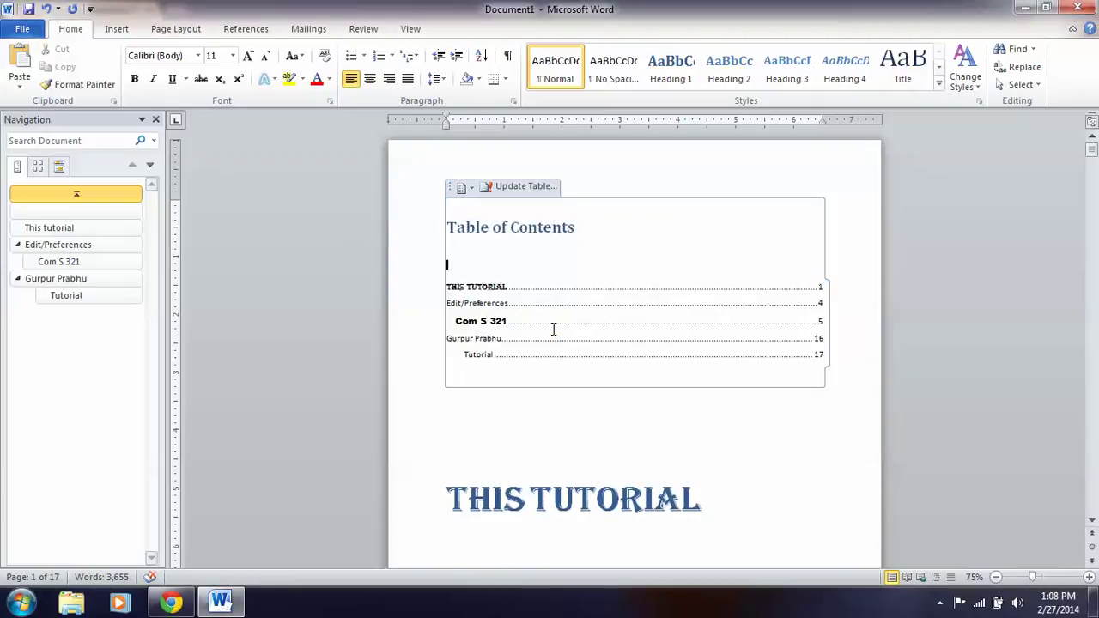
pyautogui.click(505, 300)
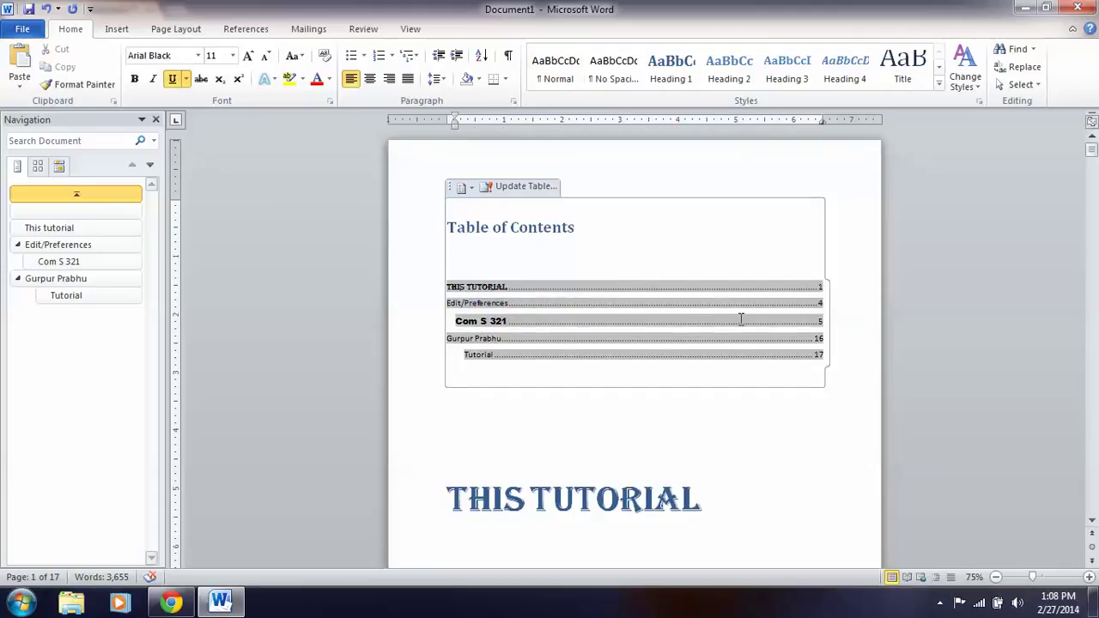
pyautogui.click(773, 301)
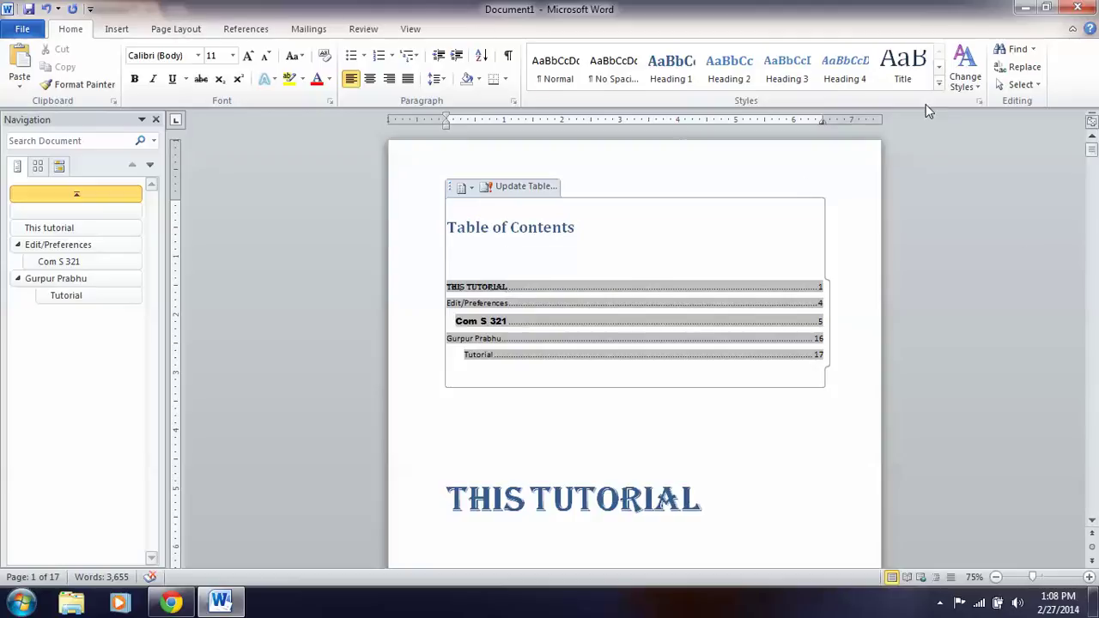
# - Insert Plain Number 2 page numbers centred at the page bottom and close the footer
pyautogui.moveTo(1092, 148); pyautogui.dragTo(1092, 160)
pyautogui.click(186, 28)
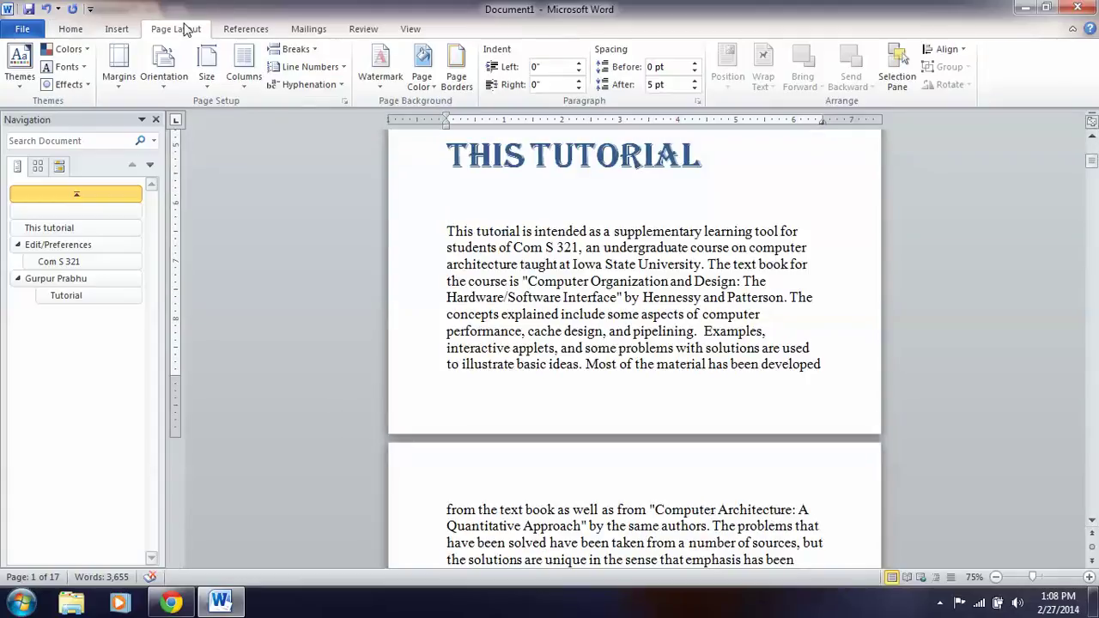
pyautogui.click(122, 29)
pyautogui.click(639, 83)
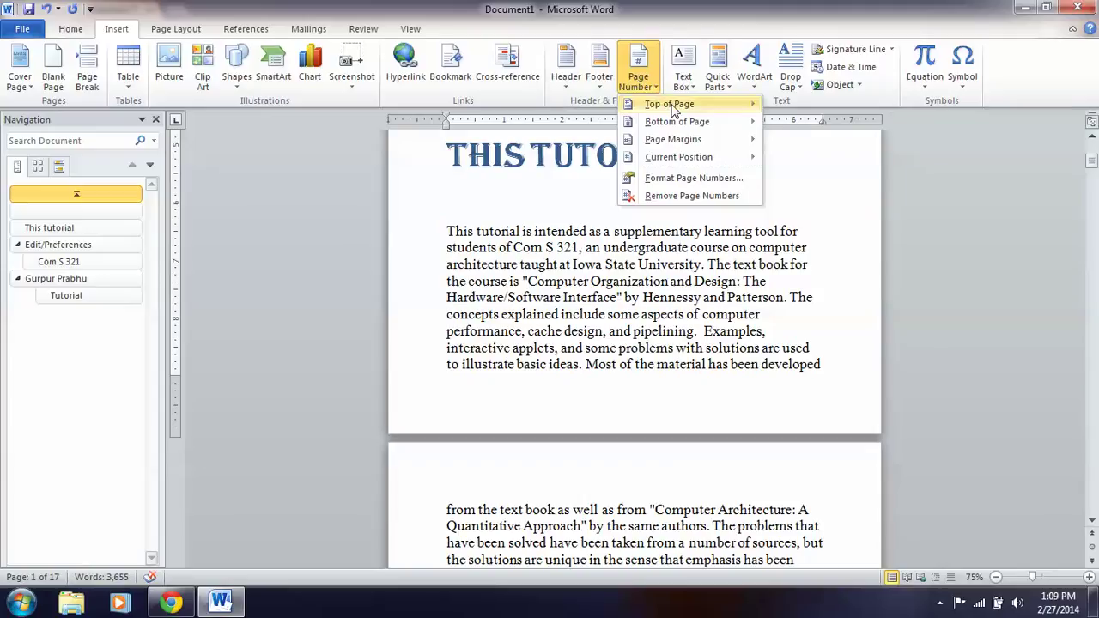
pyautogui.moveTo(677, 122)
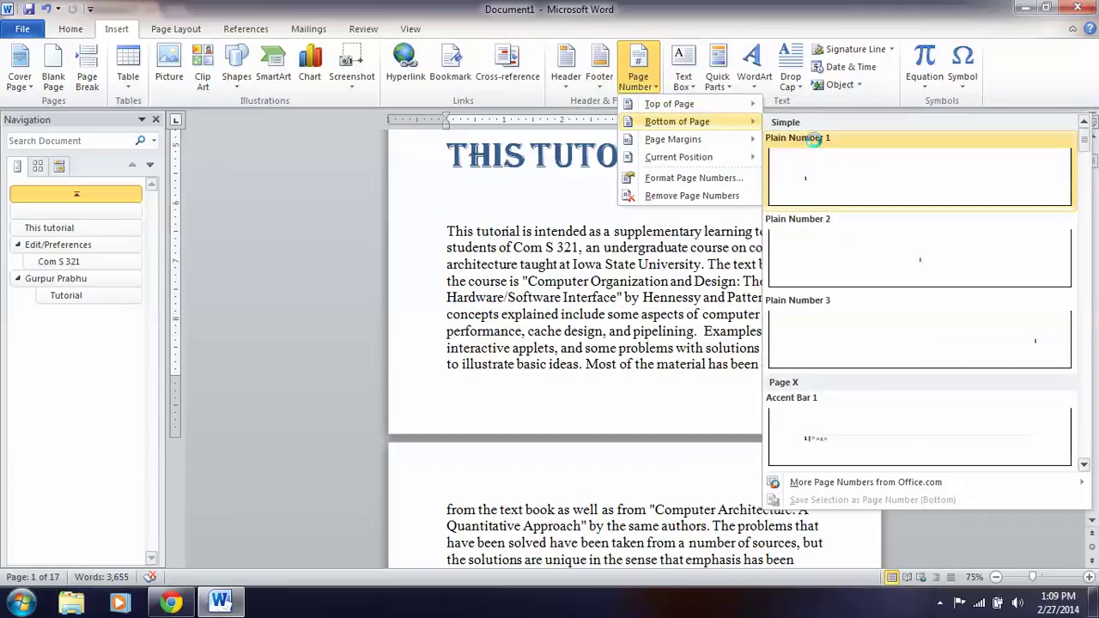
pyautogui.click(926, 249)
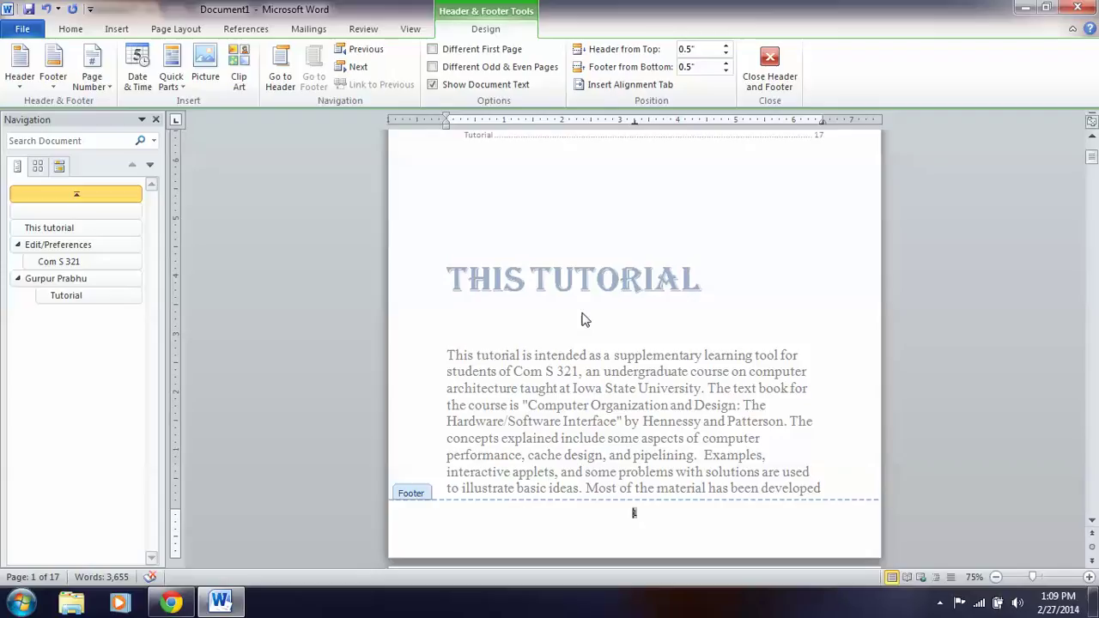
pyautogui.doubleClick(581, 318)
# - Add blank lines above THIS TUTORIAL until it moves to page 2, then return to the top
pyautogui.click(631, 359)
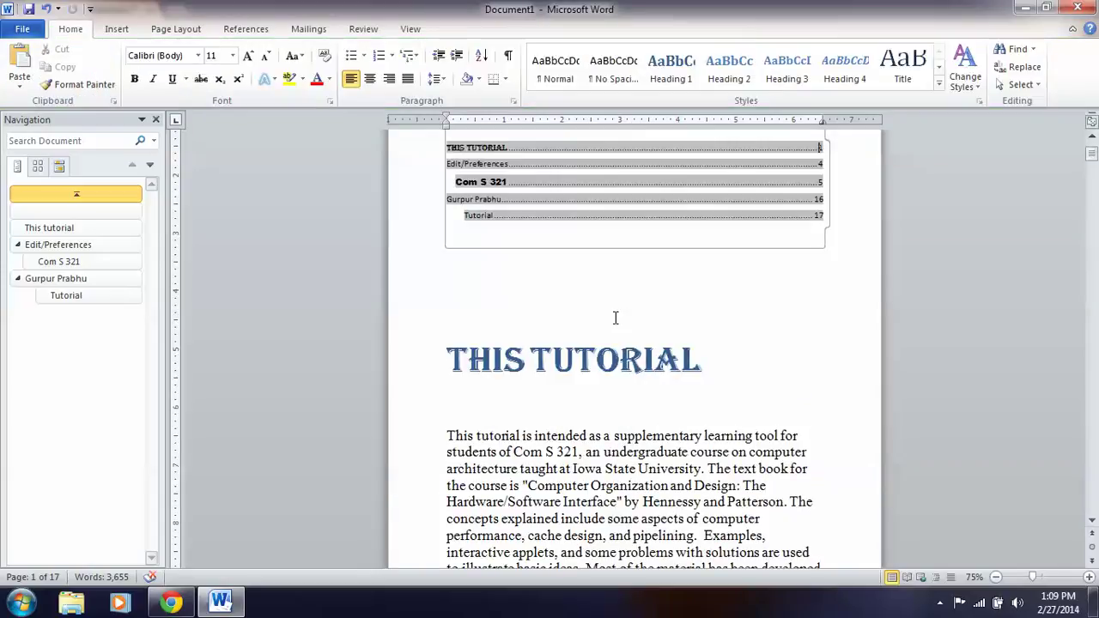
pyautogui.click(615, 318)
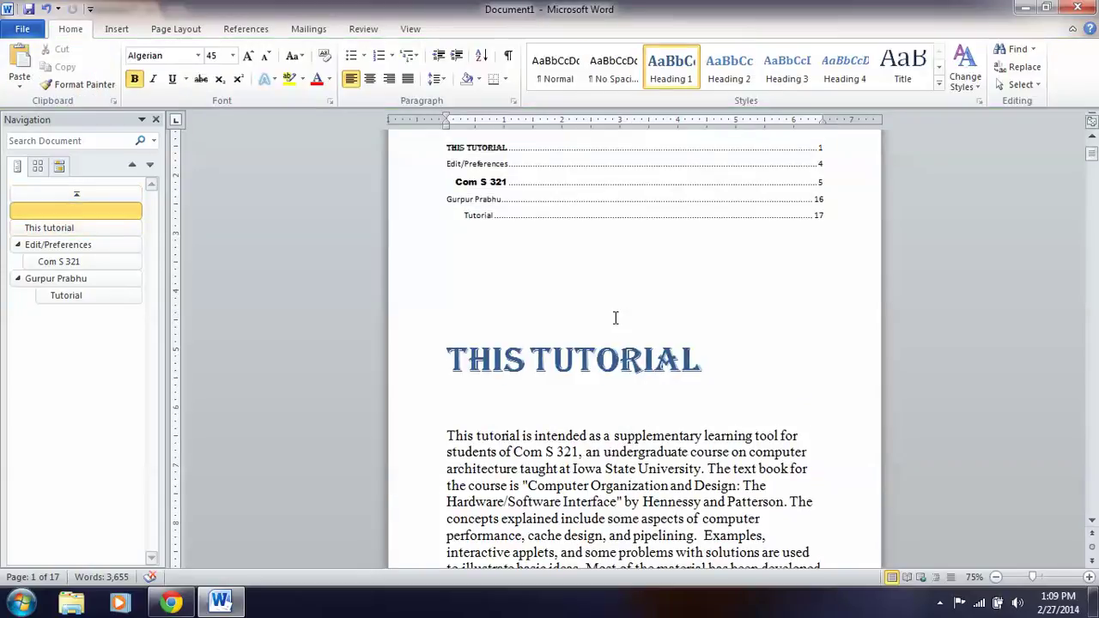
pyautogui.press('Return')
pyautogui.press('Return')
pyautogui.press('Return')
pyautogui.press('Return')
pyautogui.press('Return')
pyautogui.press('Return')
pyautogui.press('Return')
pyautogui.press('Return')
pyautogui.press('Return')
pyautogui.press('Return')
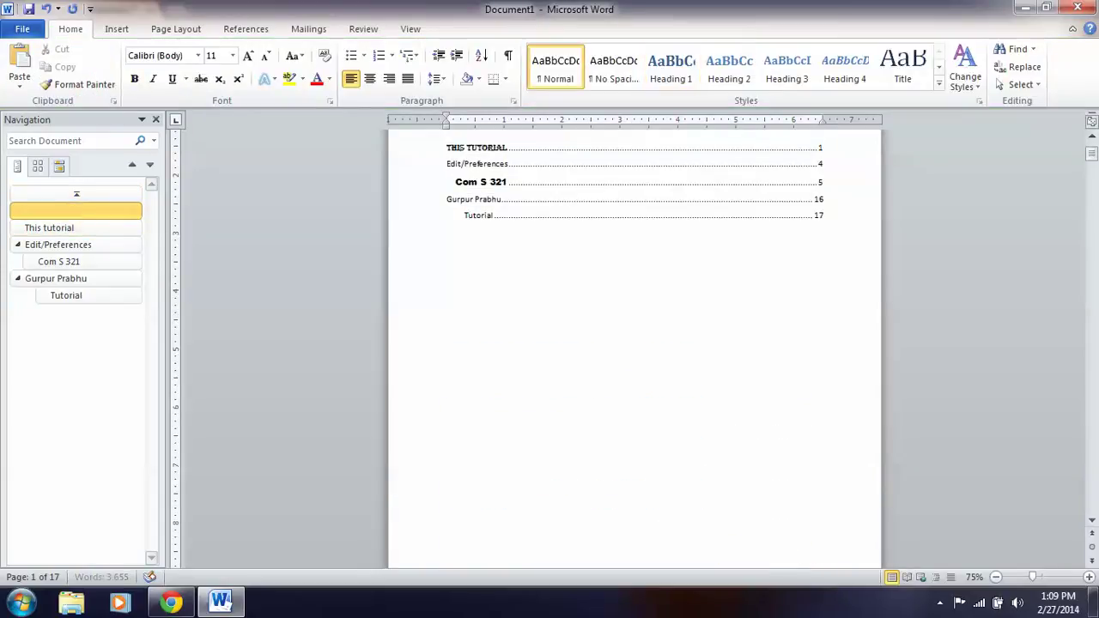
pyautogui.press('Return')
pyautogui.press('Return')
pyautogui.press('Return')
pyautogui.press('Return')
pyautogui.press('Return')
pyautogui.press('Return')
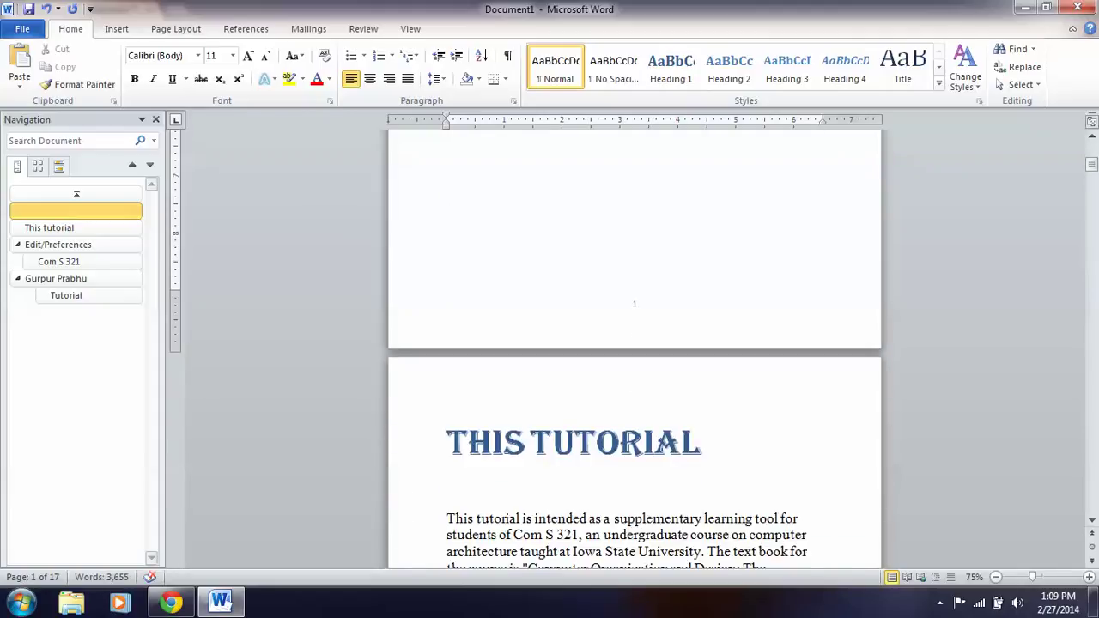
pyautogui.scroll(2, 667, 365)
pyautogui.scroll(4, 678, 412)
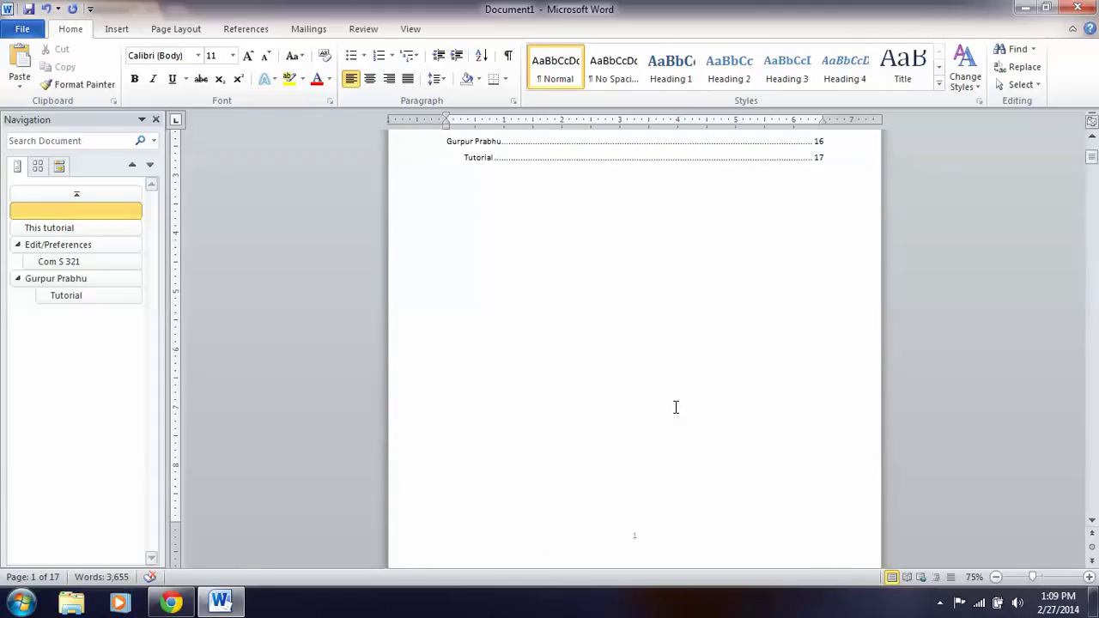
pyautogui.scroll(5, 676, 407)
# - Update the entire table of contents to show THIS TUTORIAL on page 2
pyautogui.click(536, 304)
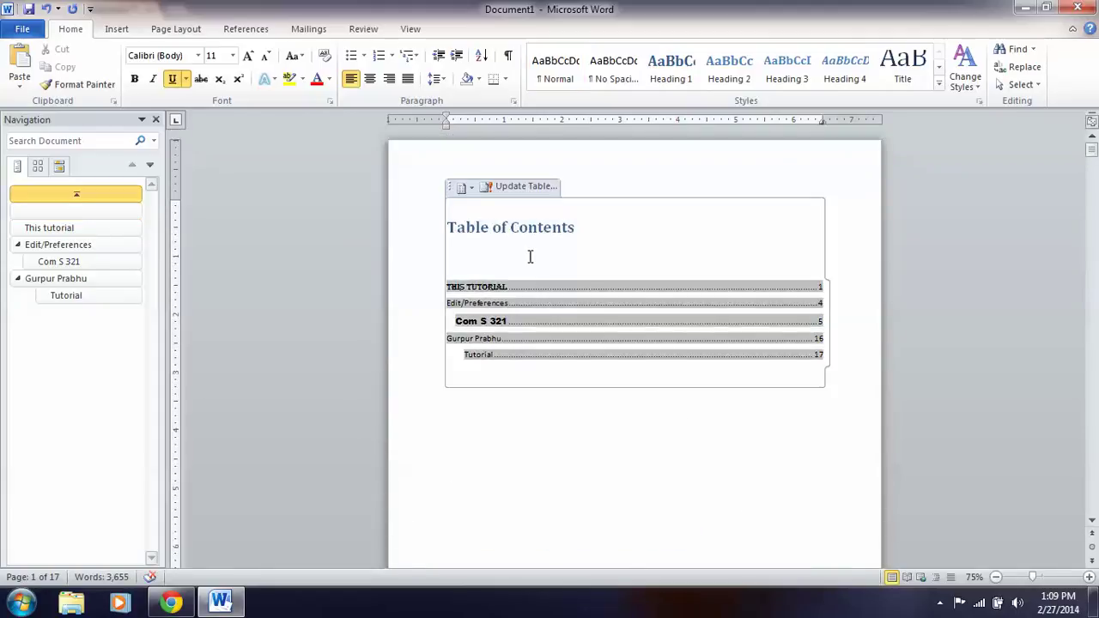
pyautogui.click(532, 187)
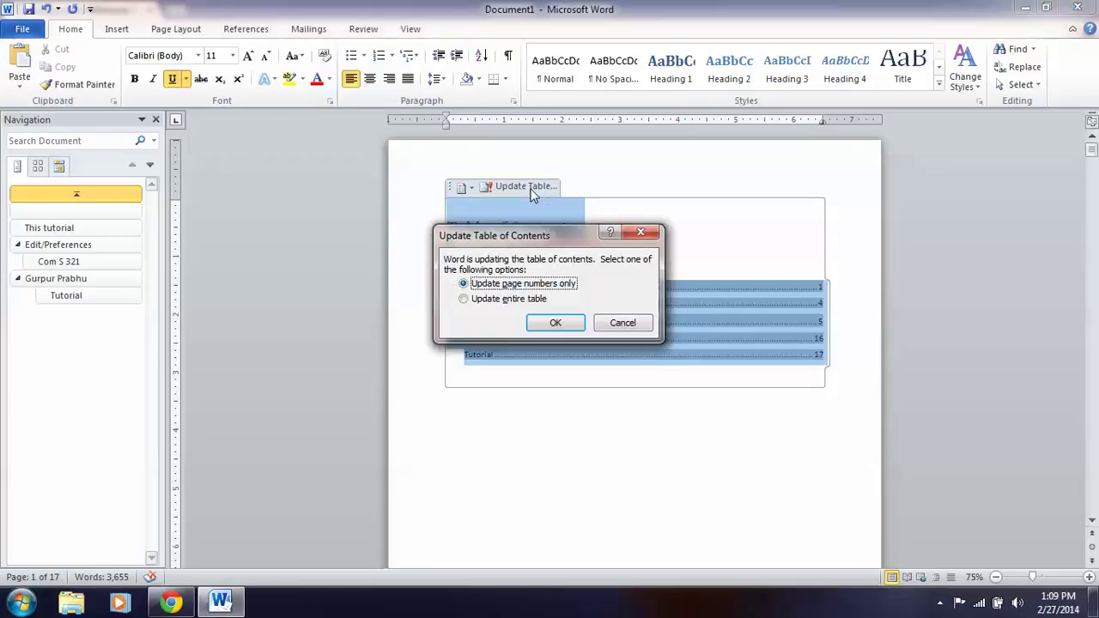
pyautogui.click(507, 299)
pyautogui.click(556, 324)
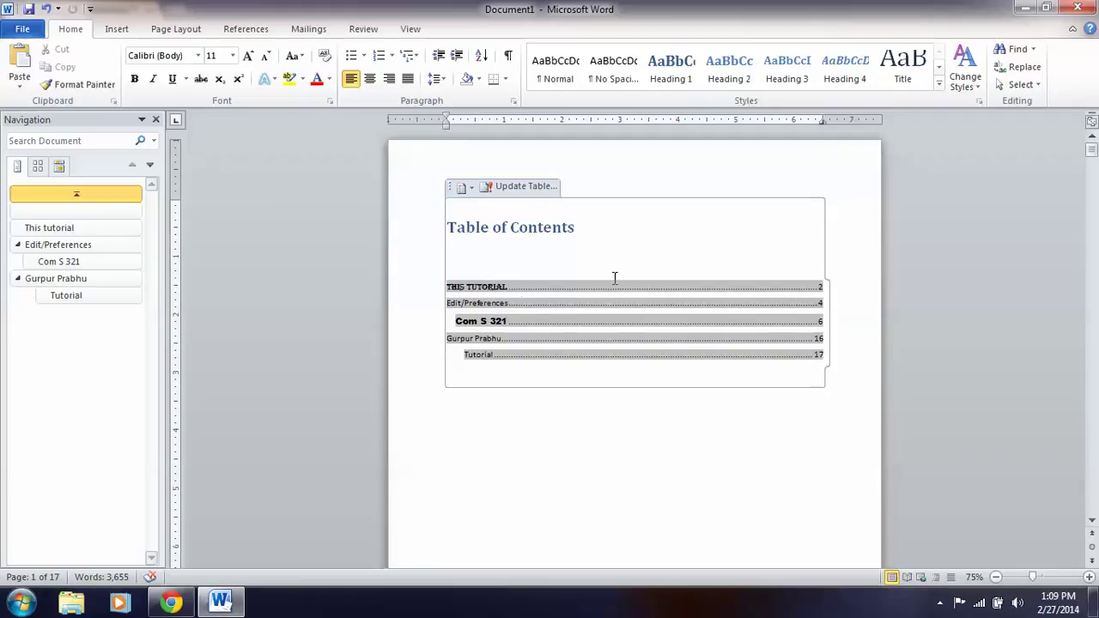
pyautogui.click(515, 289)
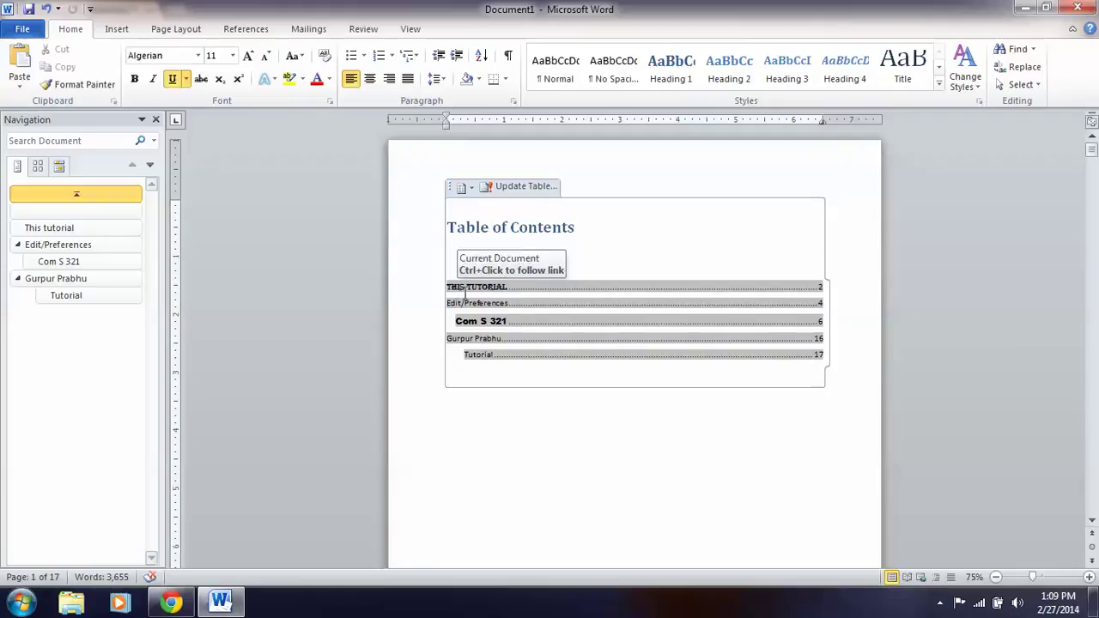
pyautogui.click(616, 240)
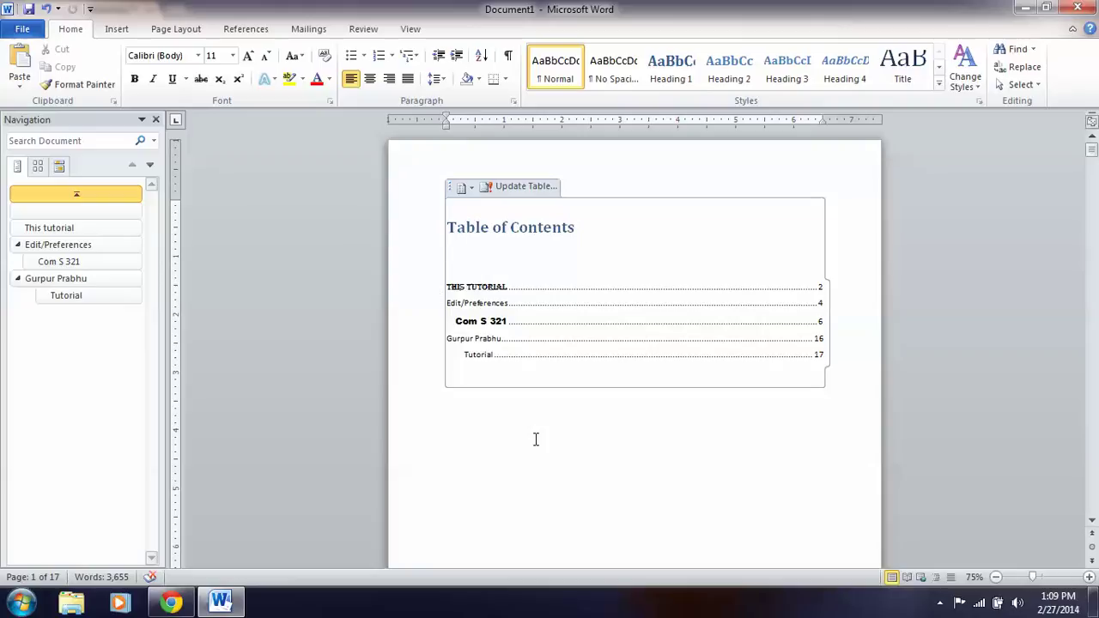
pyautogui.scroll(-2, 535, 440)
pyautogui.scroll(-3, 535, 440)
pyautogui.scroll(-4, 535, 440)
pyautogui.scroll(-6, 535, 440)
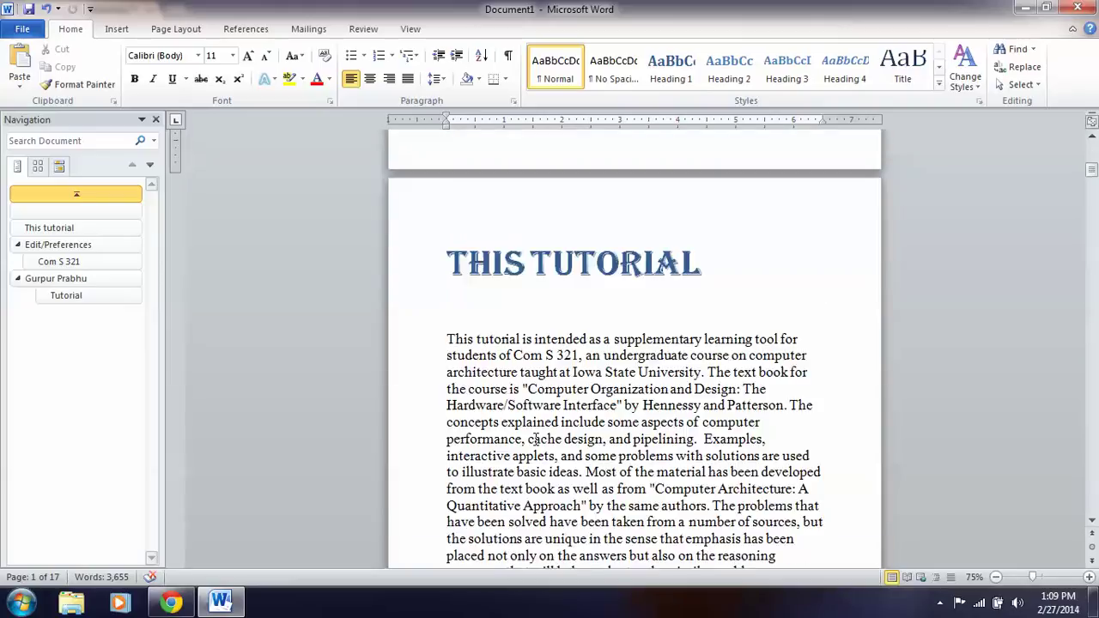
pyautogui.moveTo(1093, 172)
pyautogui.mouseDown()
pyautogui.moveTo(1092, 505)
pyautogui.moveTo(1093, 374)
pyautogui.mouseUp()
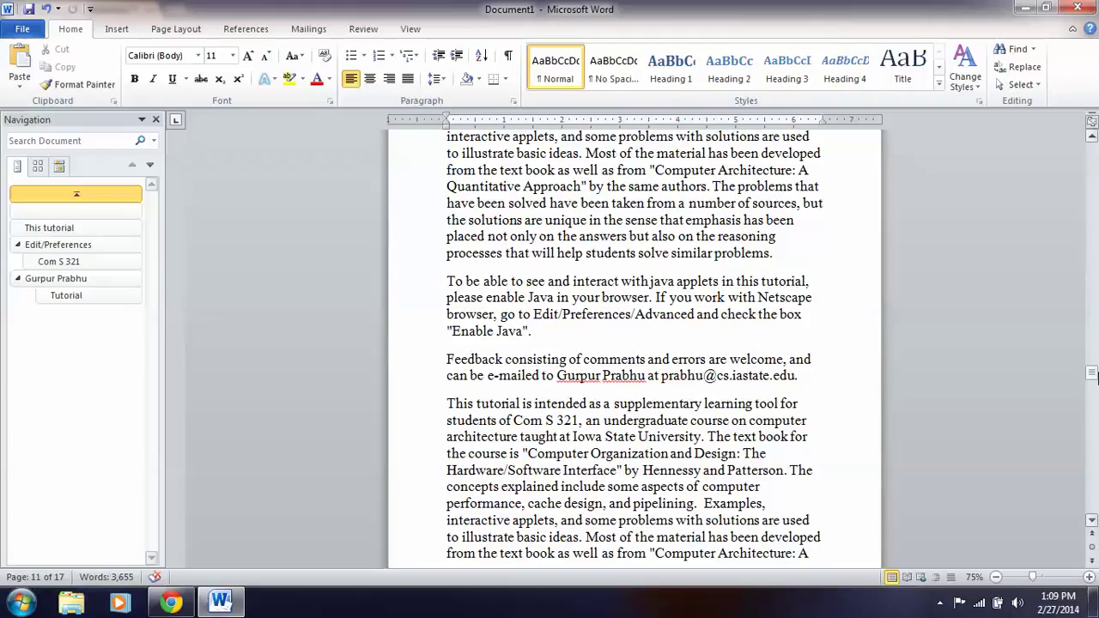